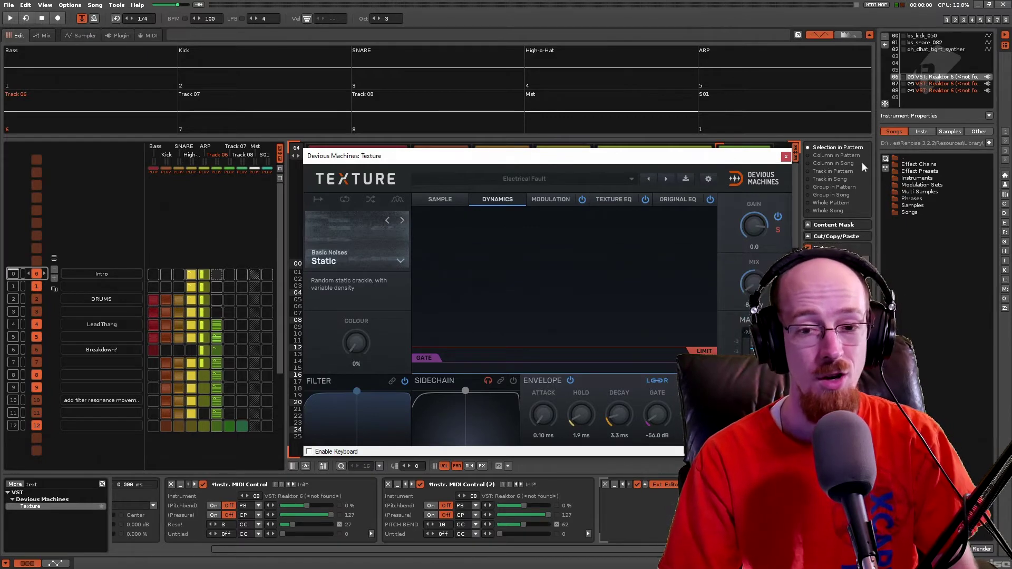
# Close the Devious Machines Texture plugin window to reveal the pattern editor's tracks.
pyautogui.click(785, 157)
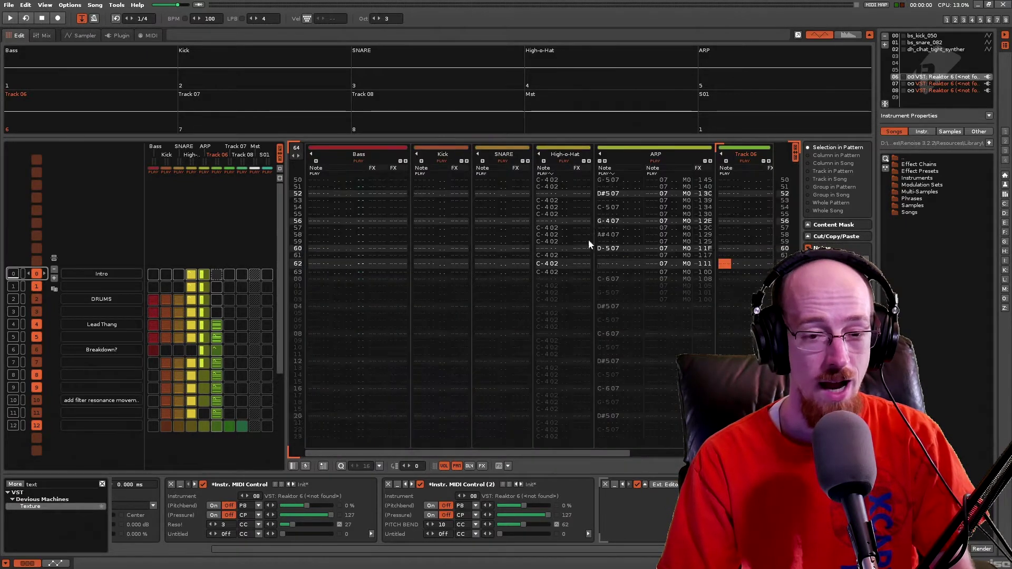
pyautogui.scroll(-4, 627, 238)
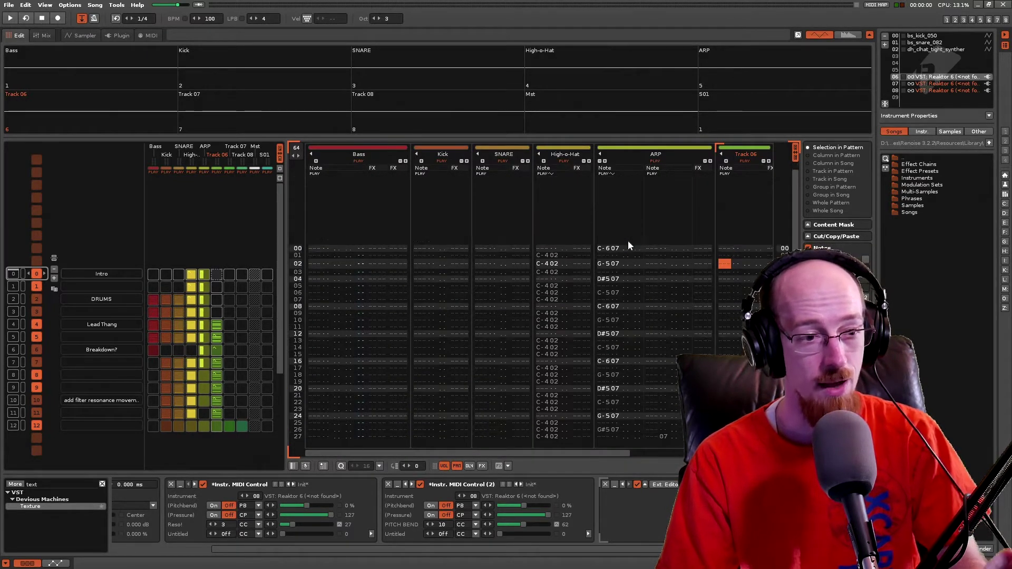
pyautogui.scroll(2, 418, 243)
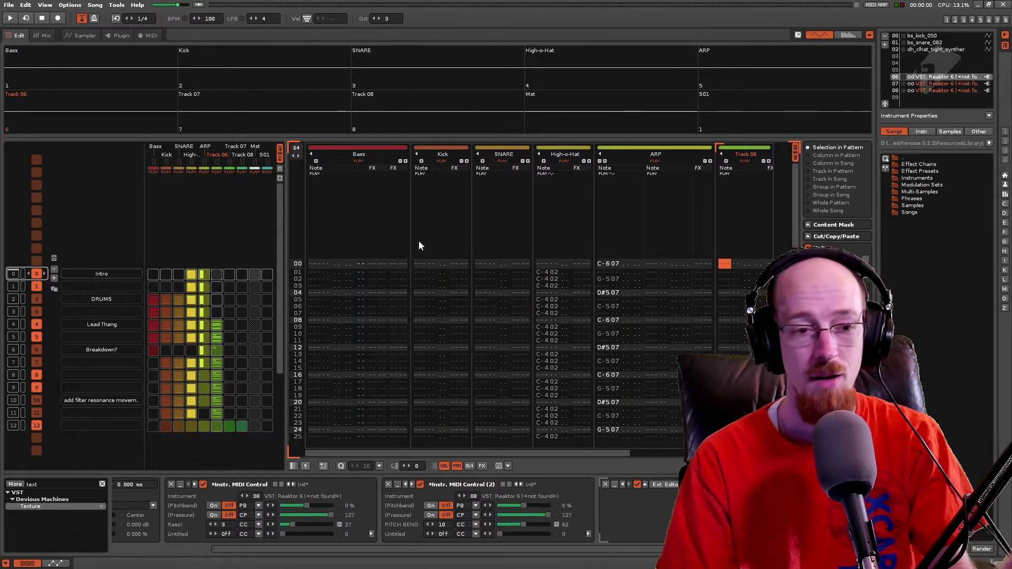
pyautogui.click(672, 486)
pyautogui.click(672, 486)
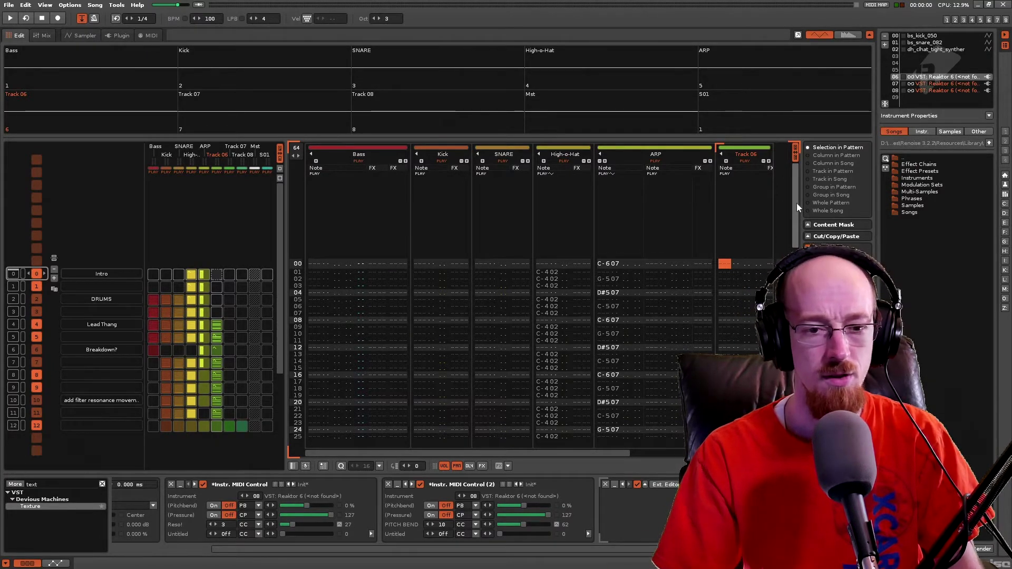
pyautogui.press('space')
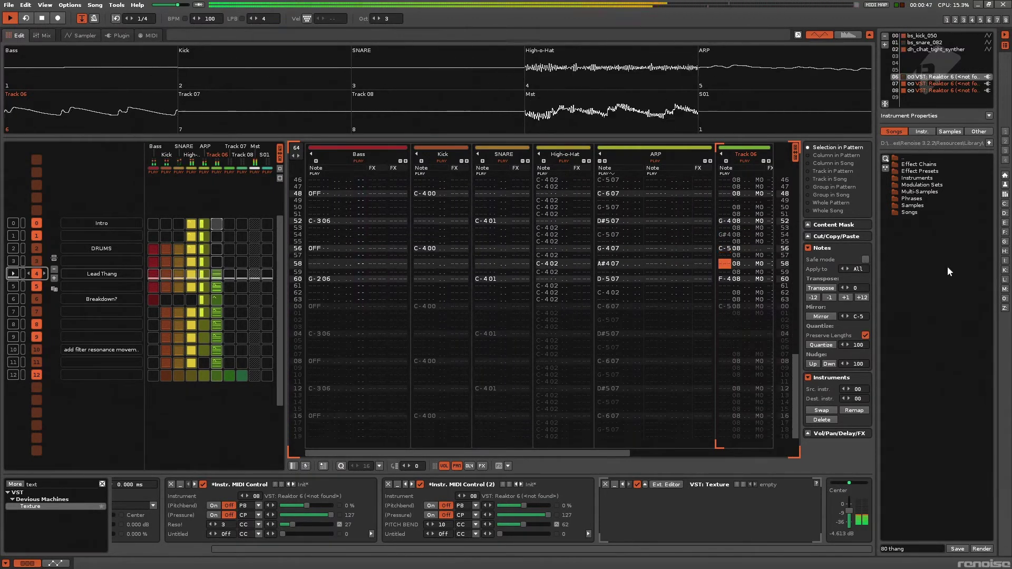
pyautogui.press('space')
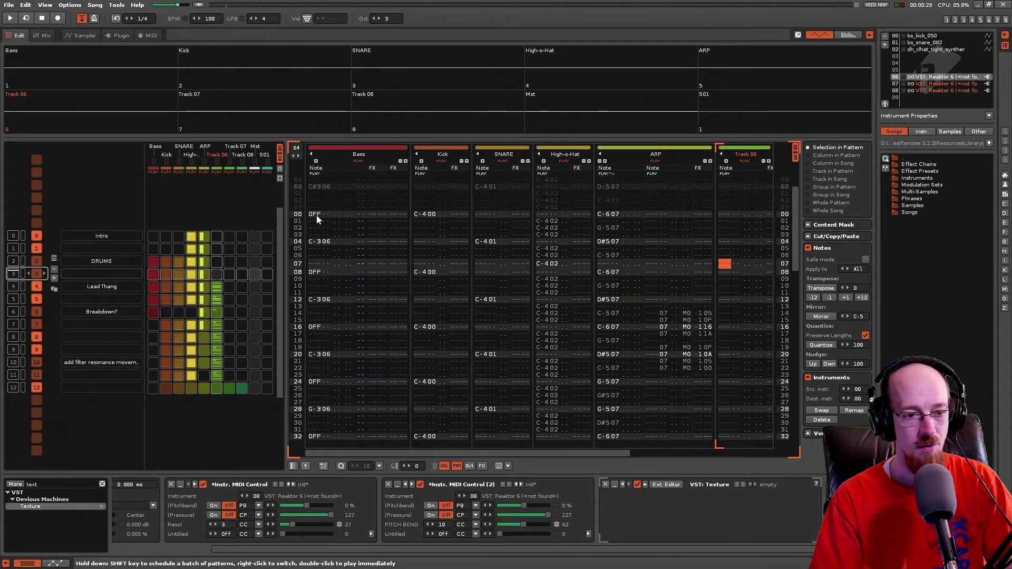
# Solo and play the Bass track, bypass its Texture device, and open its Texture editor.
pyautogui.click(321, 214)
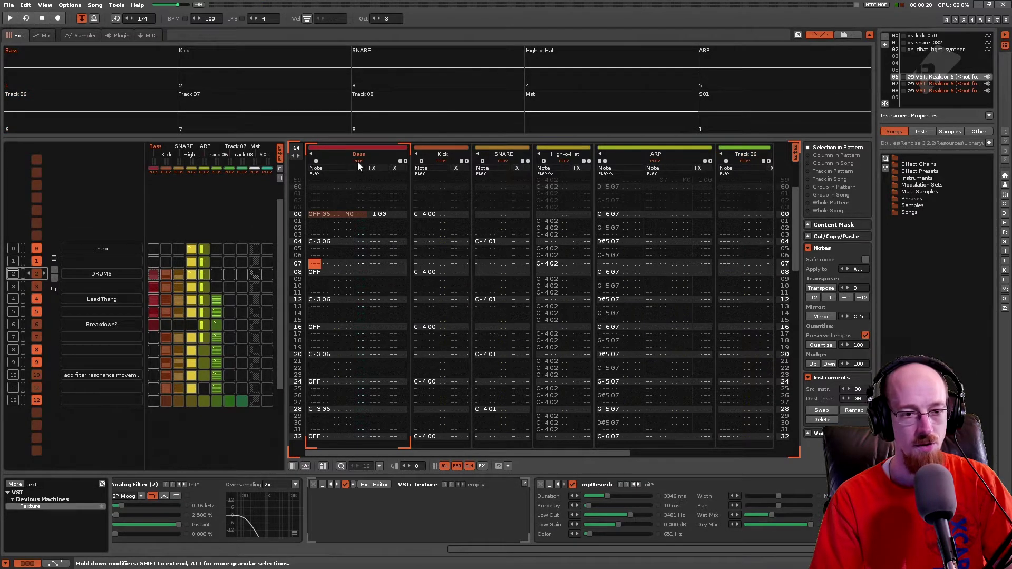
pyautogui.rightClick(356, 160)
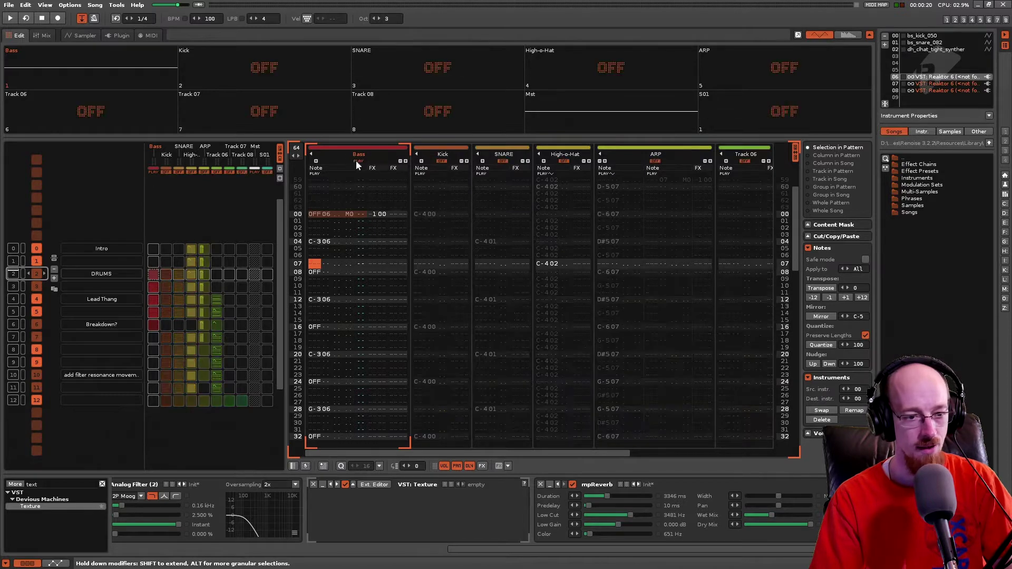
pyautogui.press('space')
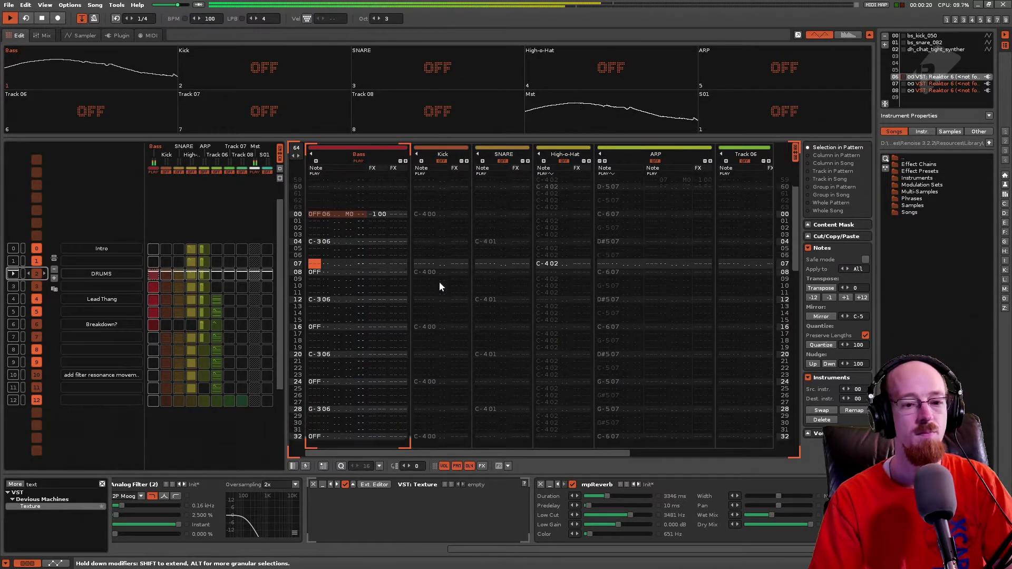
pyautogui.click(345, 485)
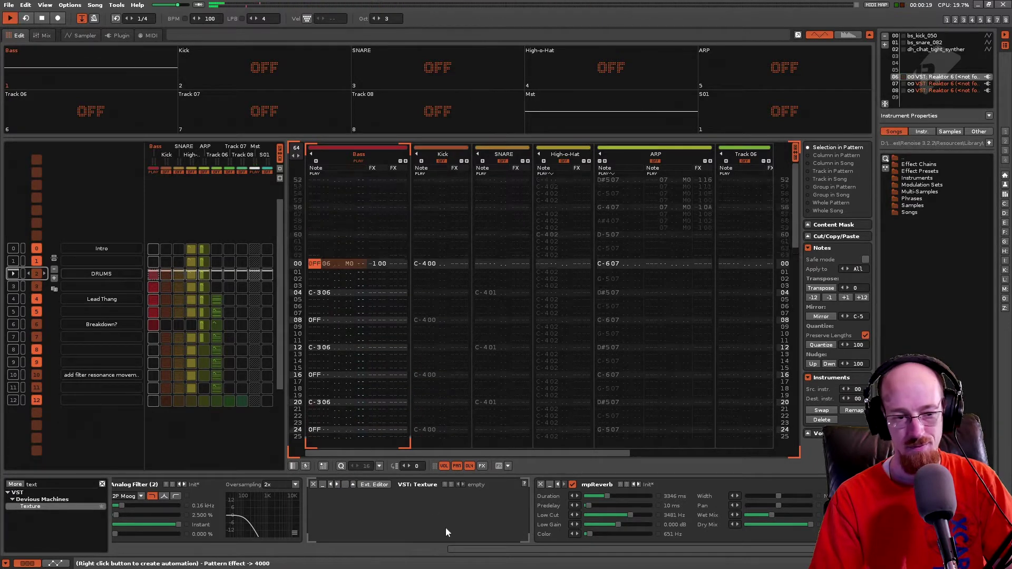
pyautogui.click(380, 485)
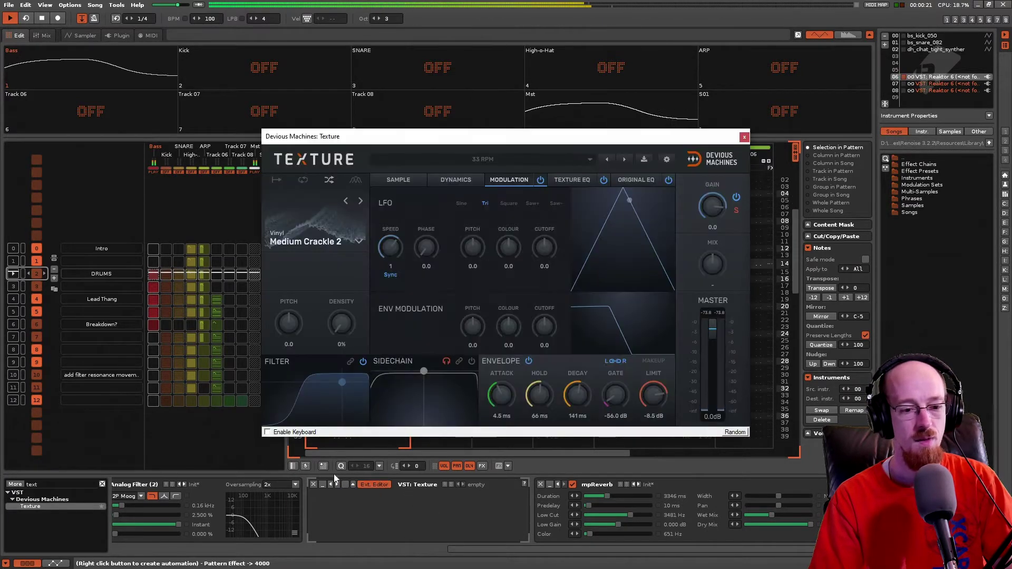
# Re-enable the Bass Texture device, move its plugin window up-left, and stop playback.
pyautogui.click(345, 484)
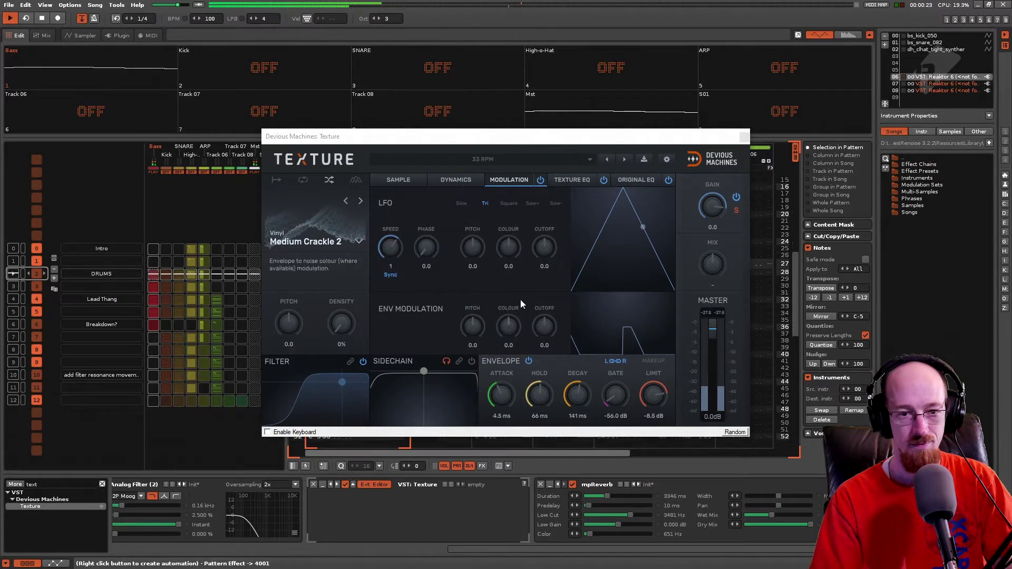
pyautogui.moveTo(522, 136); pyautogui.dragTo(470, 106)
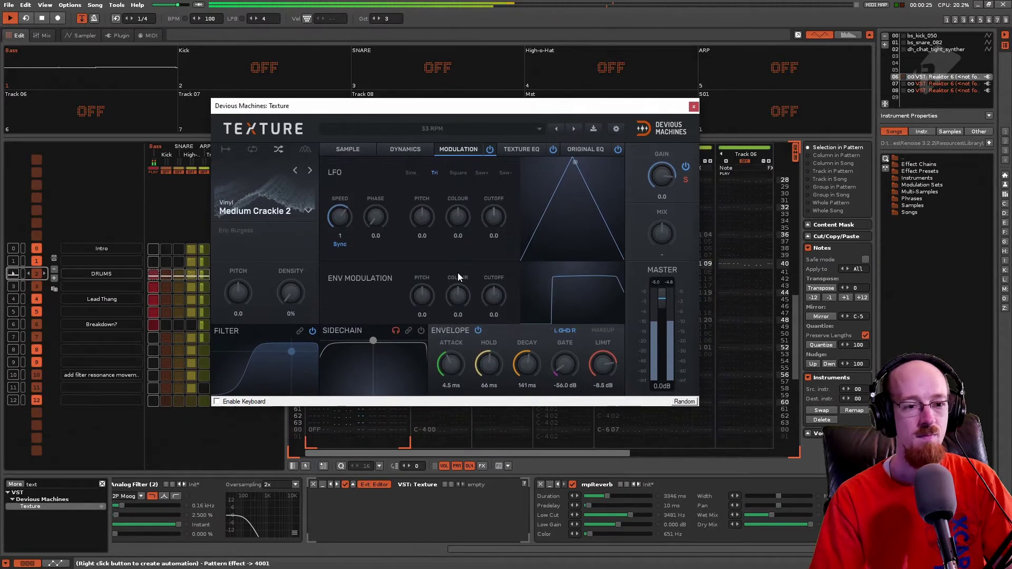
pyautogui.press('space')
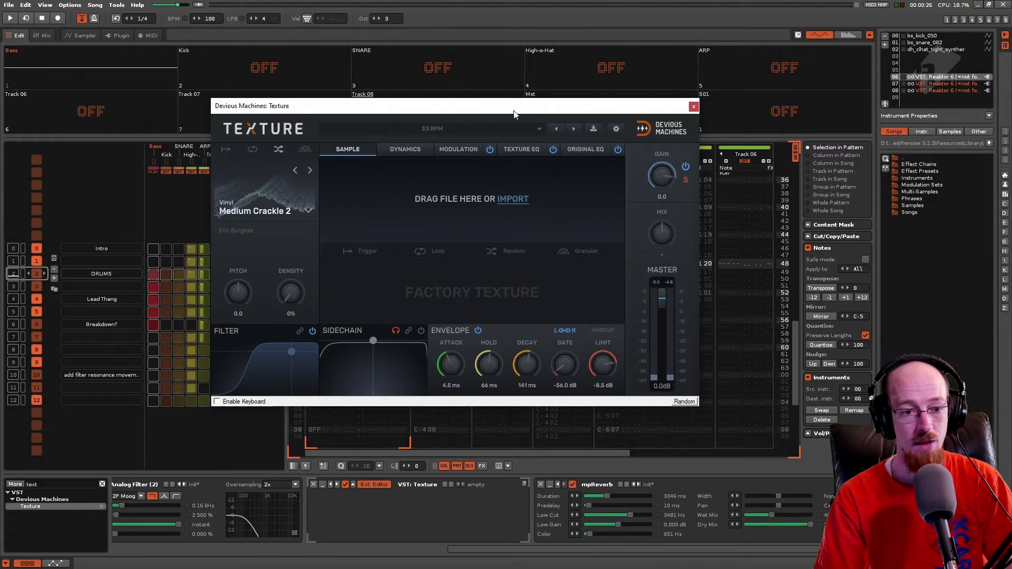
# Watch Texture's DYNAMICS view during playback, close the plugin window, and unmute Kick.
pyautogui.click(404, 149)
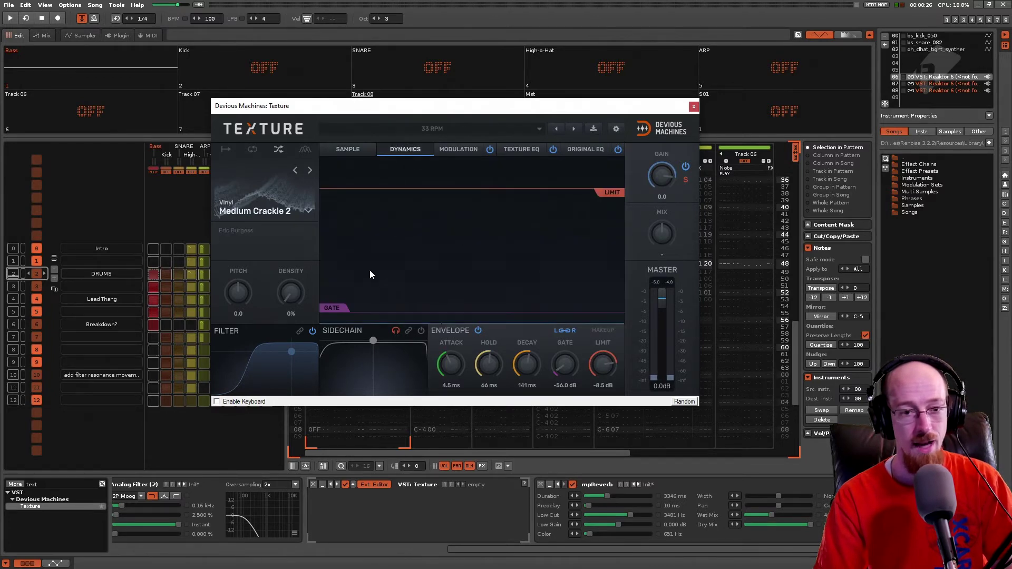
pyautogui.press('space')
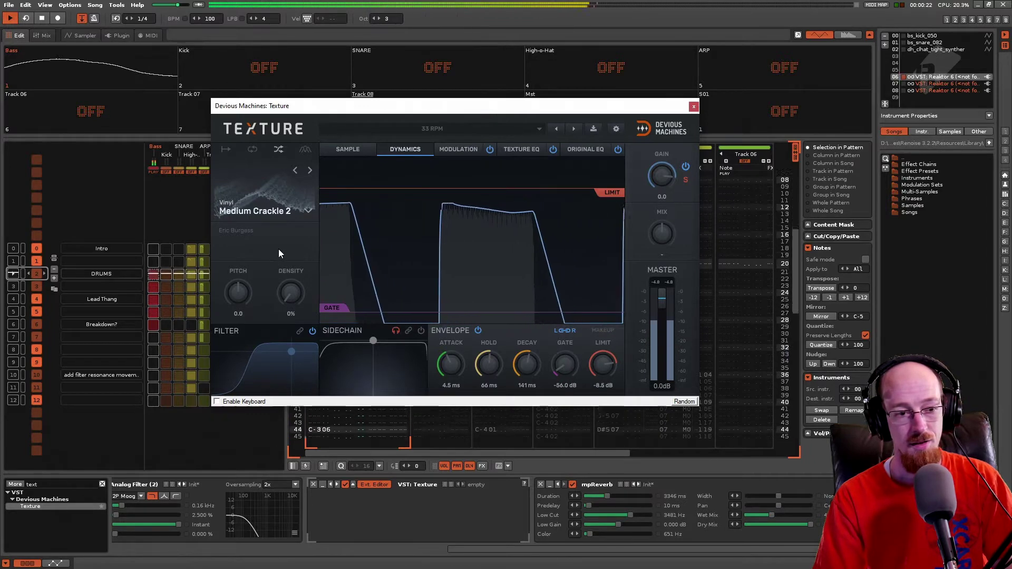
pyautogui.press('space')
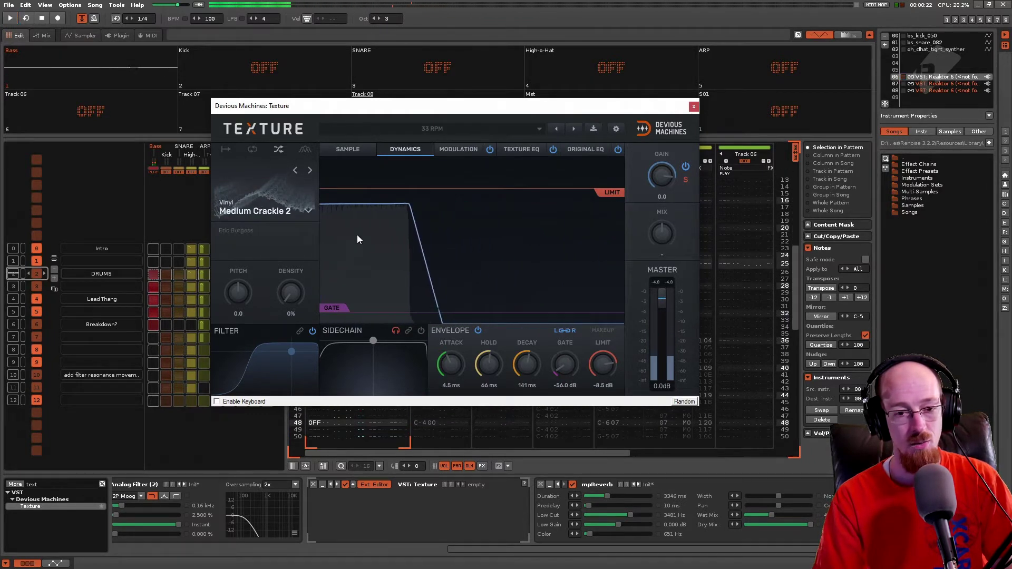
pyautogui.press('space')
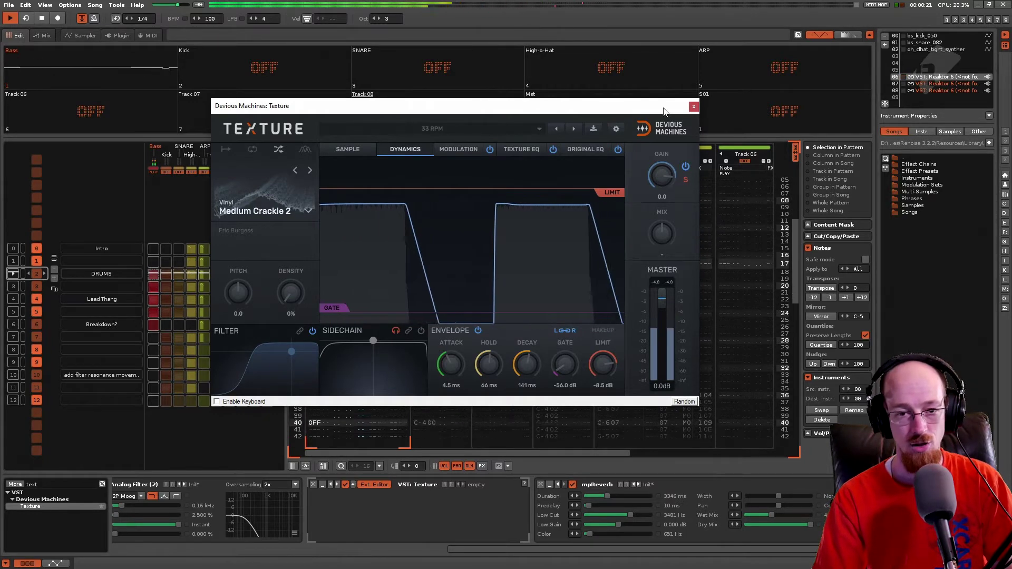
pyautogui.press('space')
pyautogui.click(692, 107)
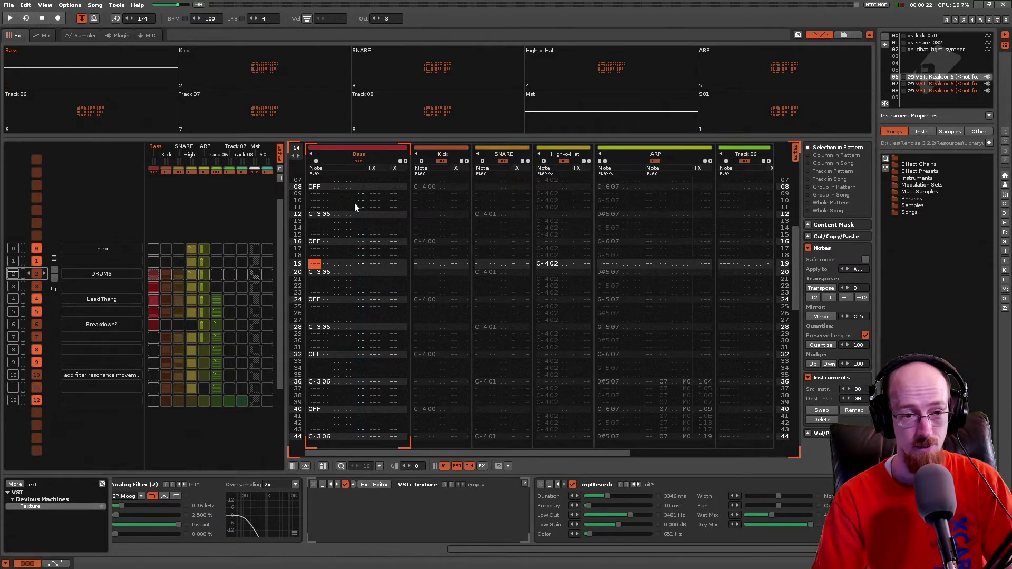
pyautogui.click(442, 161)
# Solo and play the Kick track, enable its Texture device, and open its Texture editor.
pyautogui.rightClick(442, 160)
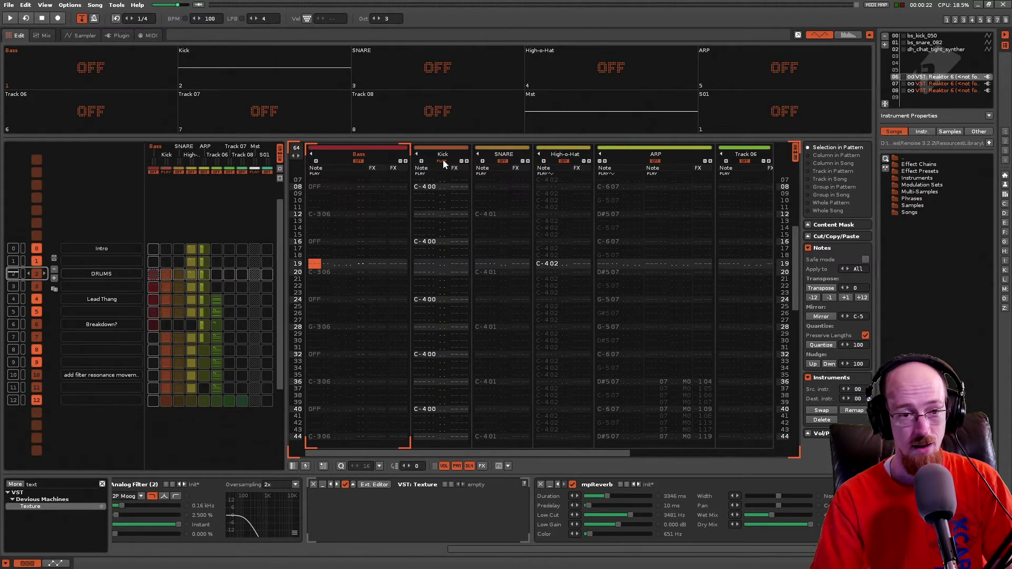
pyautogui.click(445, 154)
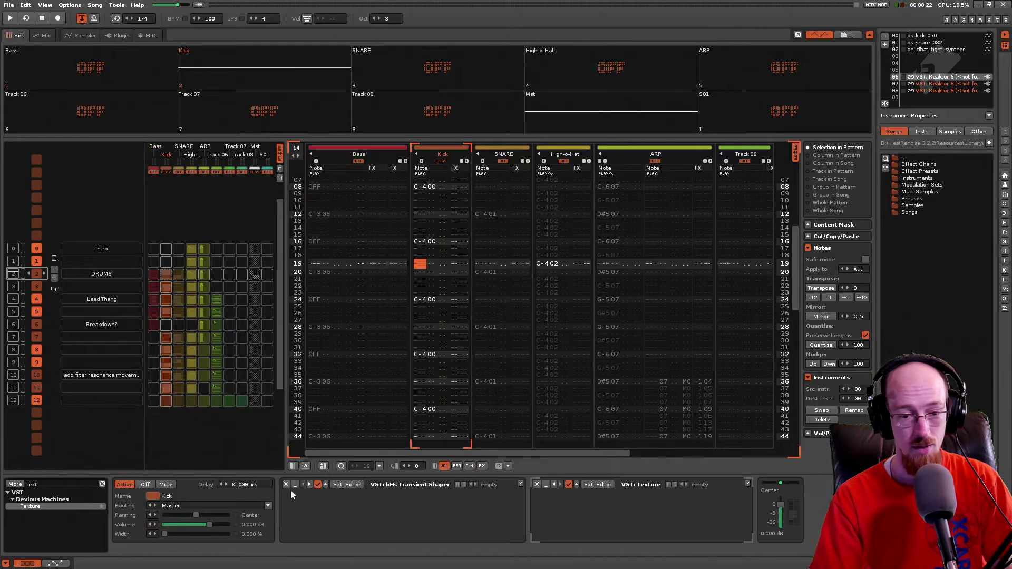
pyautogui.press('space')
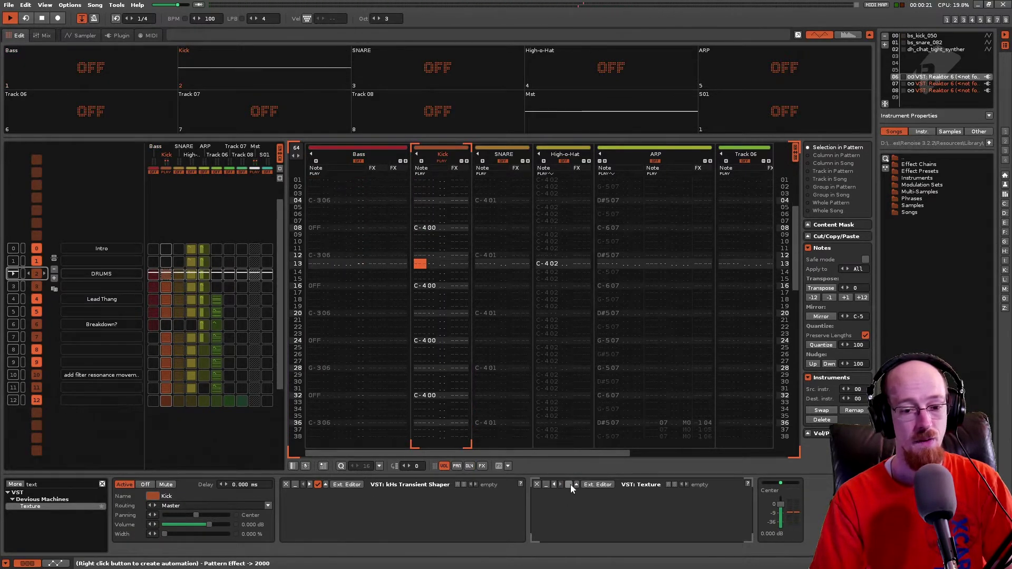
pyautogui.click(569, 485)
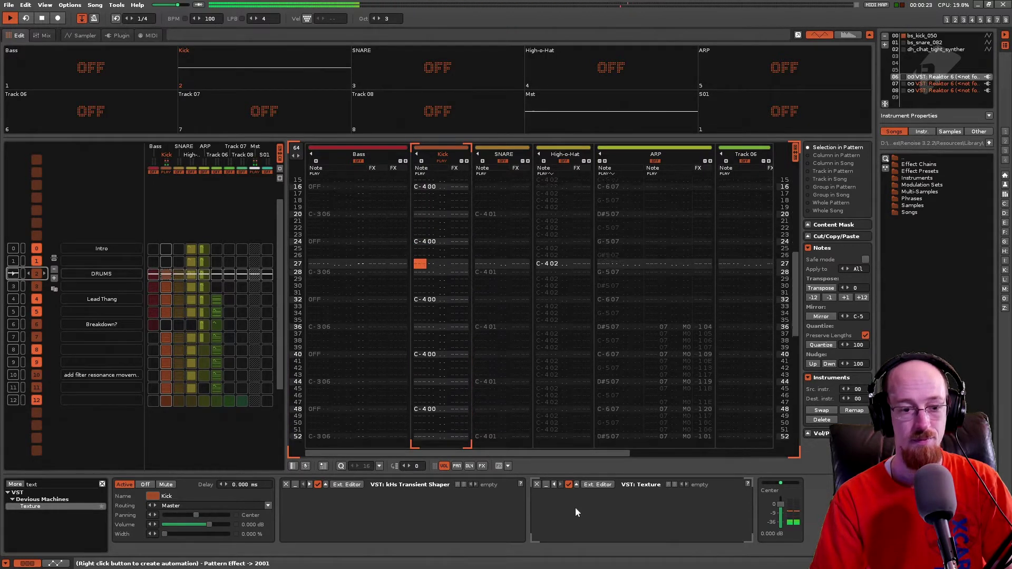
pyautogui.click(598, 484)
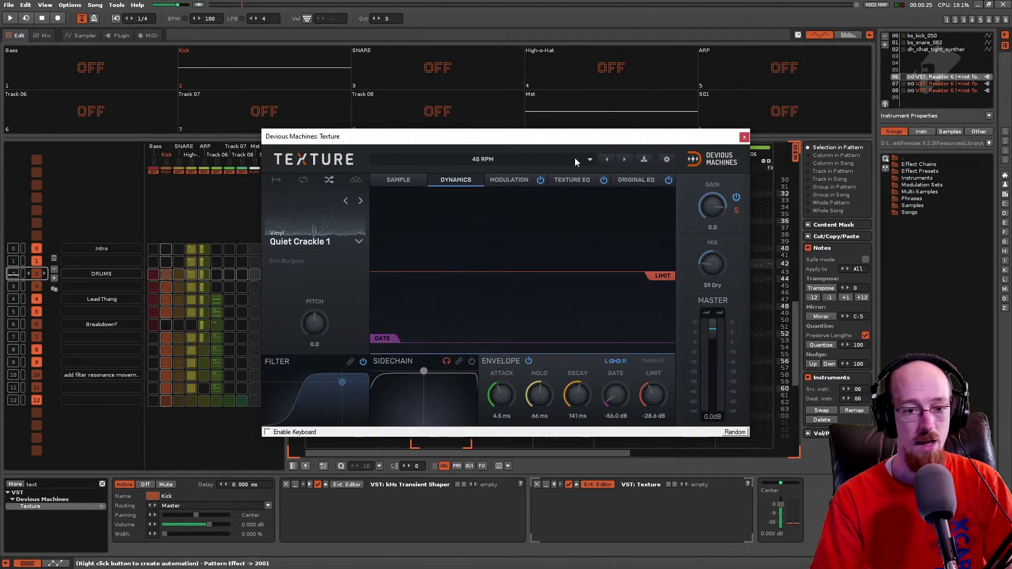
# Browse the Kick Texture's noise source list and its MODULATION and TEXTURE EQ pages unchanged.
pyautogui.click(355, 241)
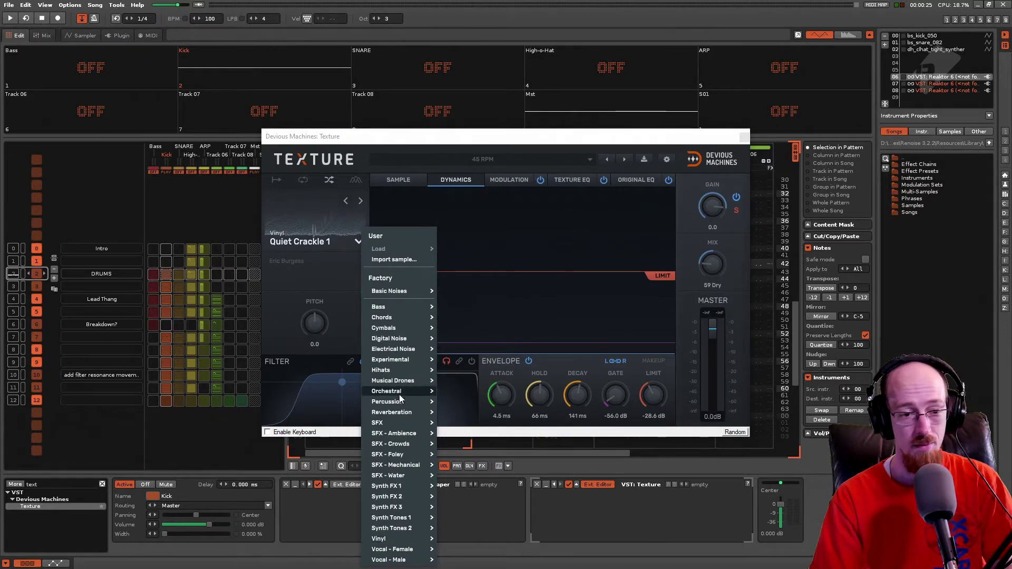
pyautogui.click(597, 146)
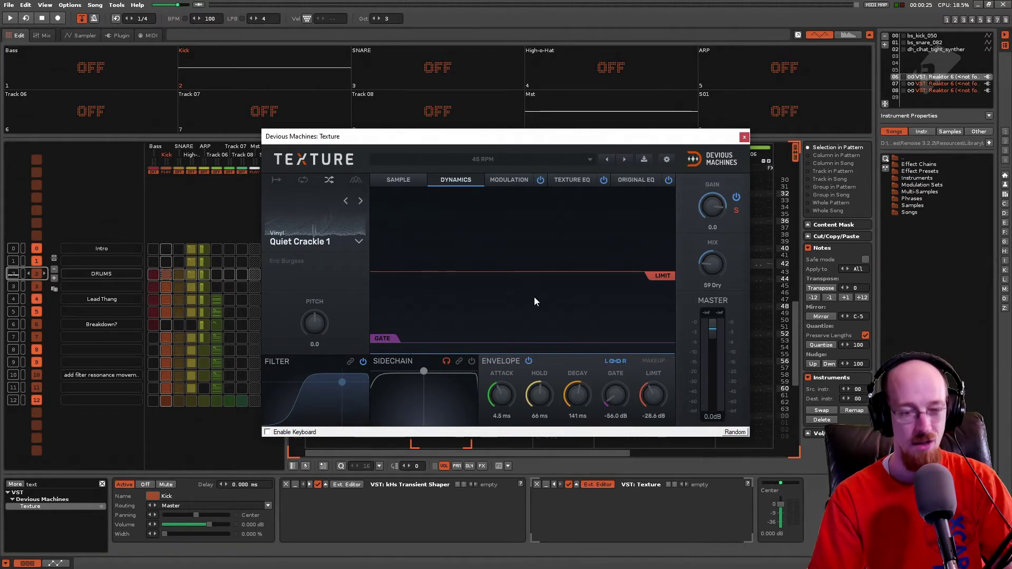
pyautogui.click(511, 179)
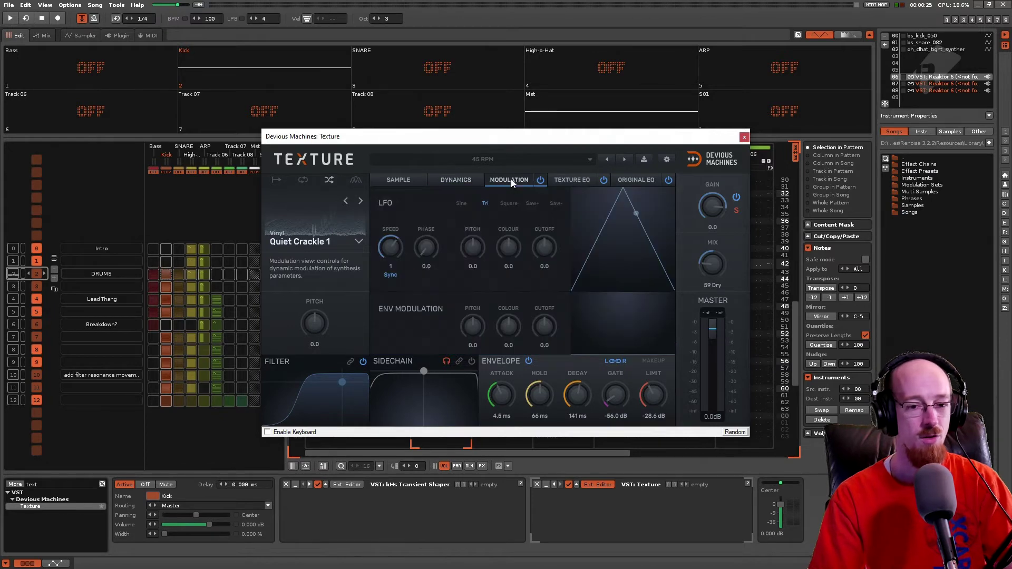
pyautogui.click(573, 182)
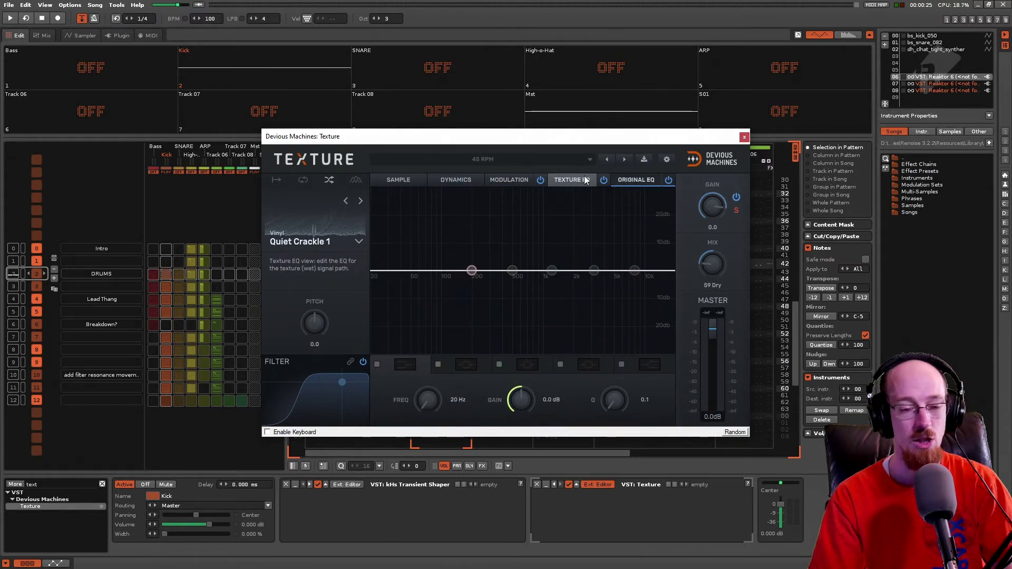
pyautogui.click(513, 176)
# Return to the DYNAMICS view, play the kick, and close the Texture window.
pyautogui.click(465, 179)
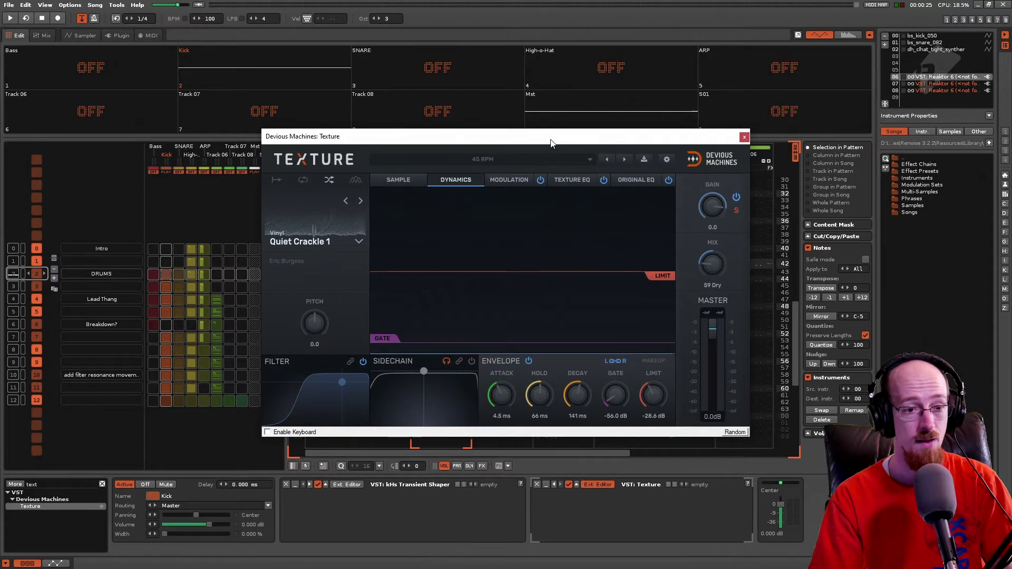
pyautogui.press('space')
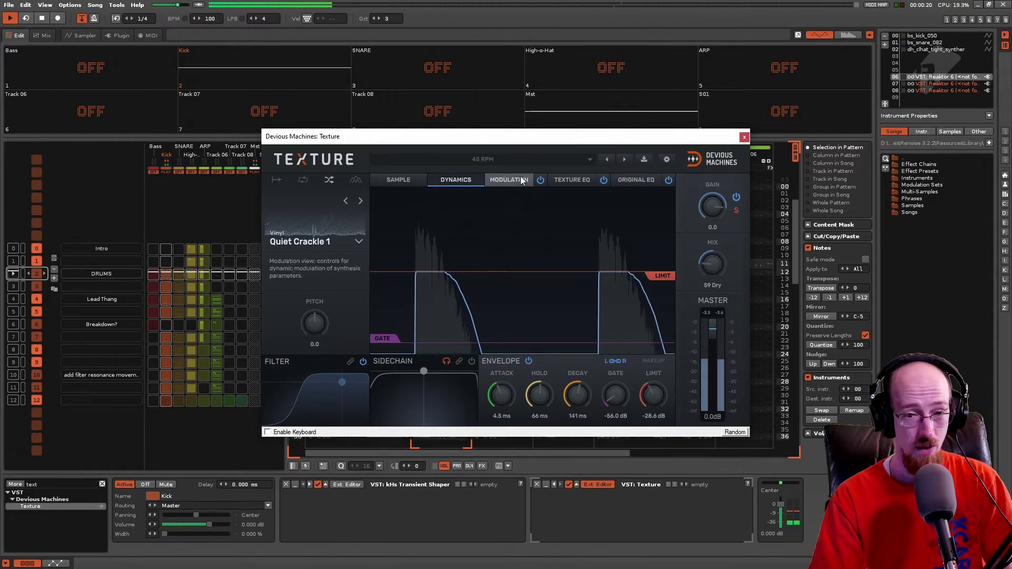
pyautogui.click(744, 138)
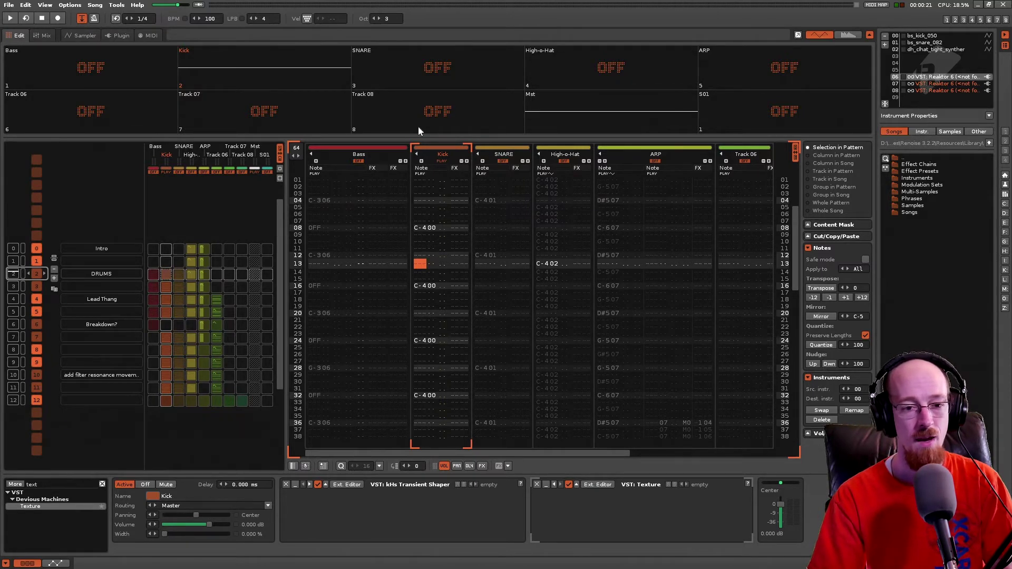
# Select and solo the SNARE track, start playback, and open its Texture editor.
pyautogui.click(518, 155)
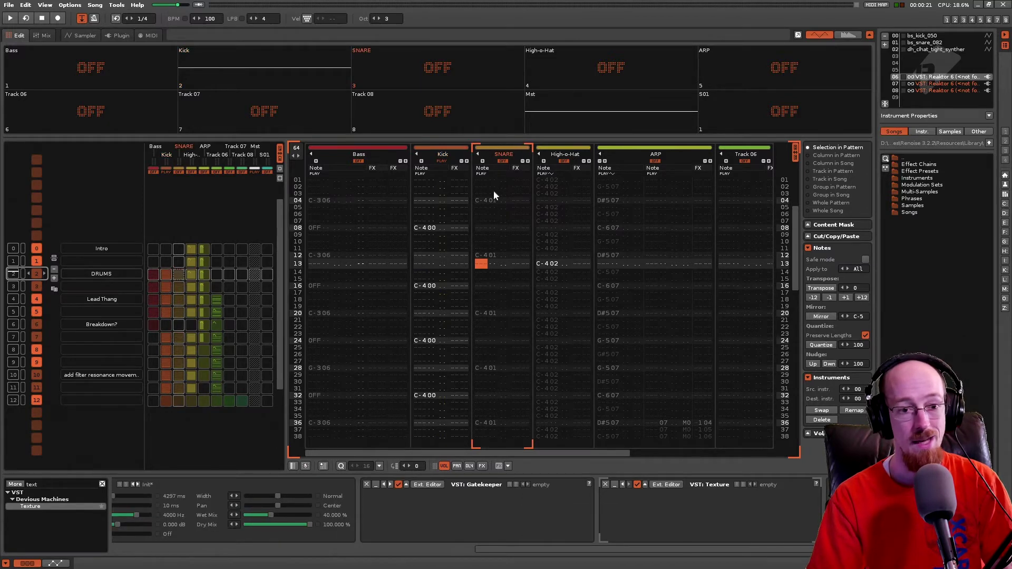
pyautogui.rightClick(502, 160)
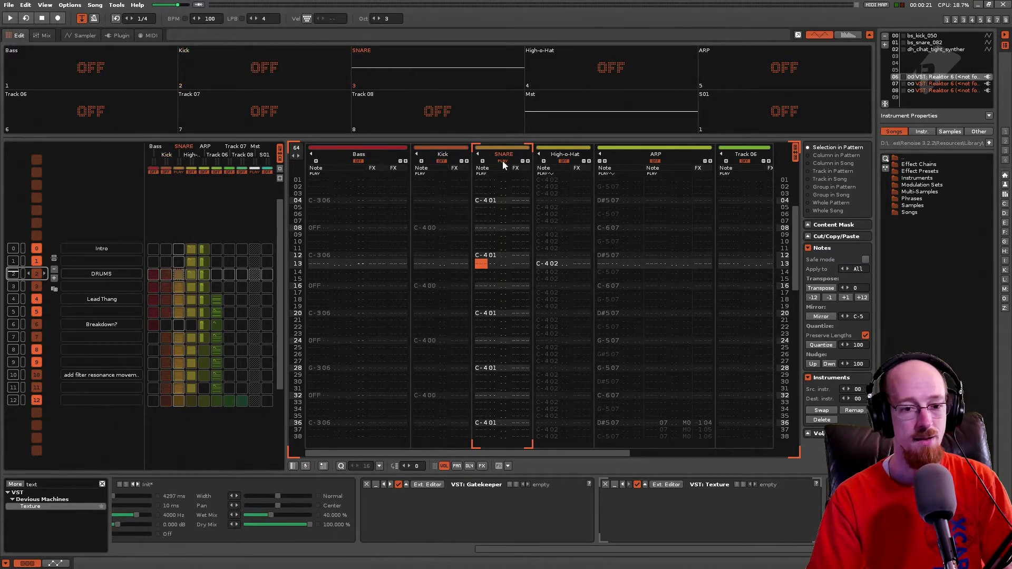
pyautogui.press('space')
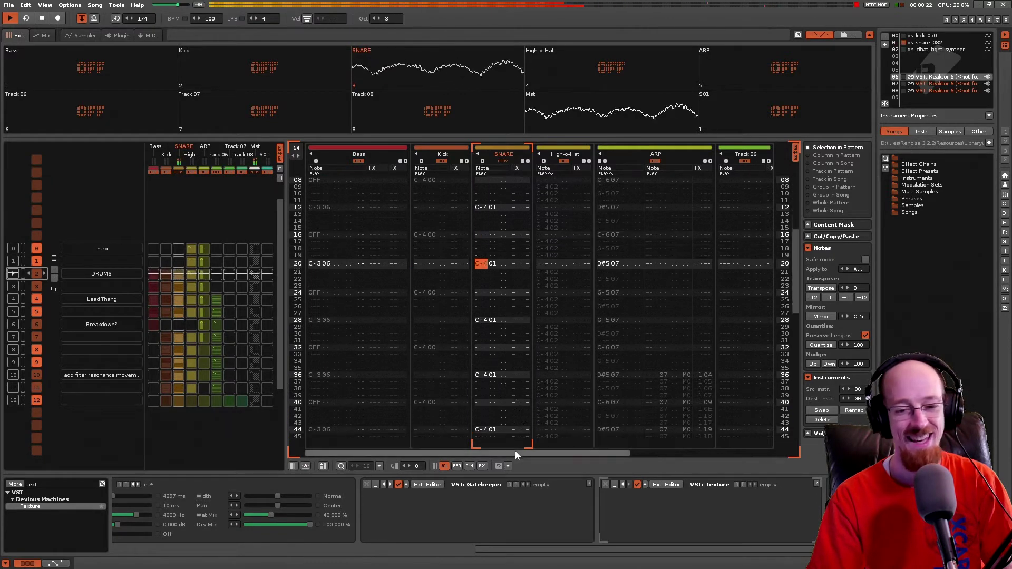
pyautogui.click(666, 485)
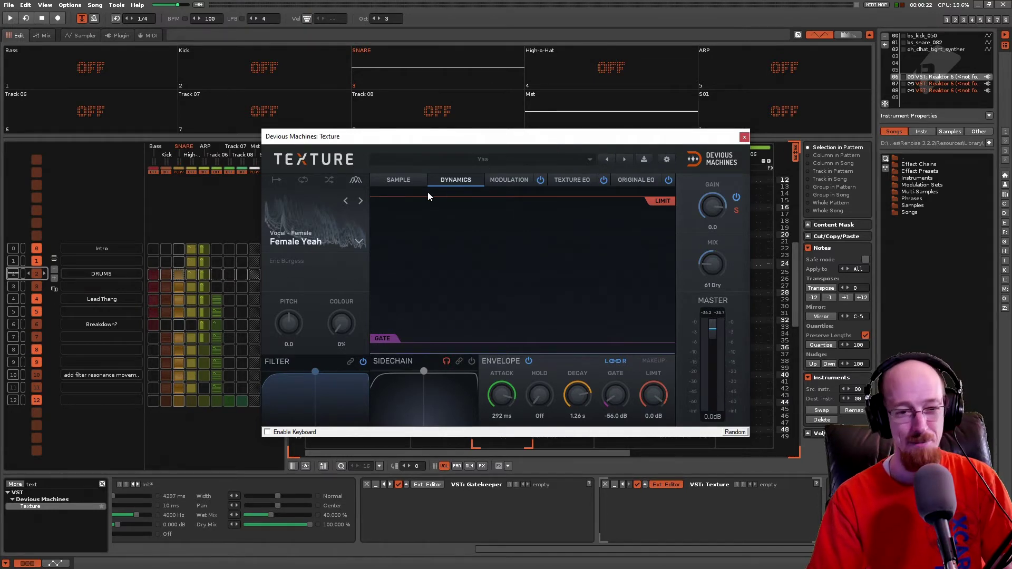
# Load the Factory Presets > Vocal > Yaa preset on the snare's Texture.
pyautogui.click(588, 162)
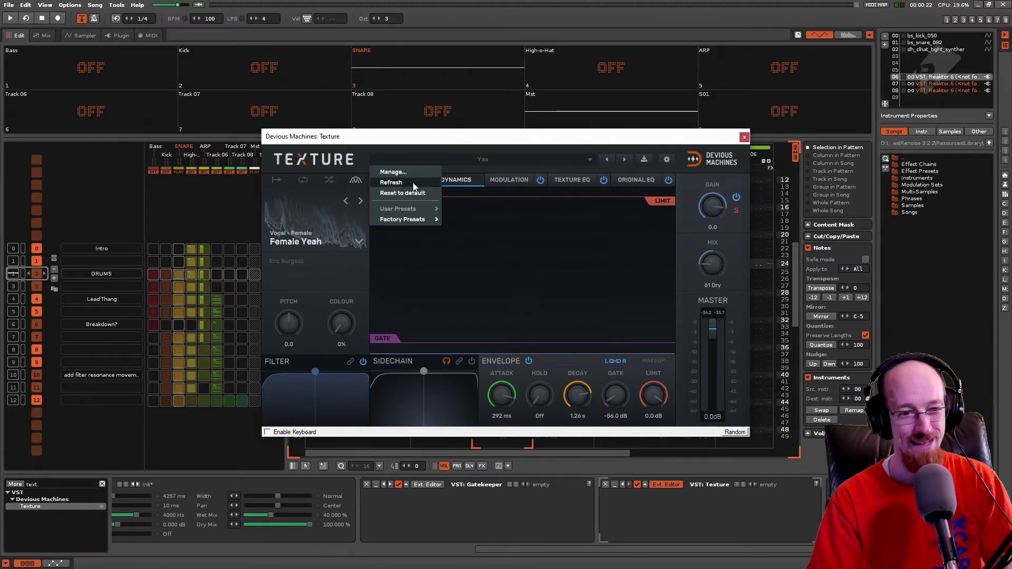
pyautogui.moveTo(408, 219)
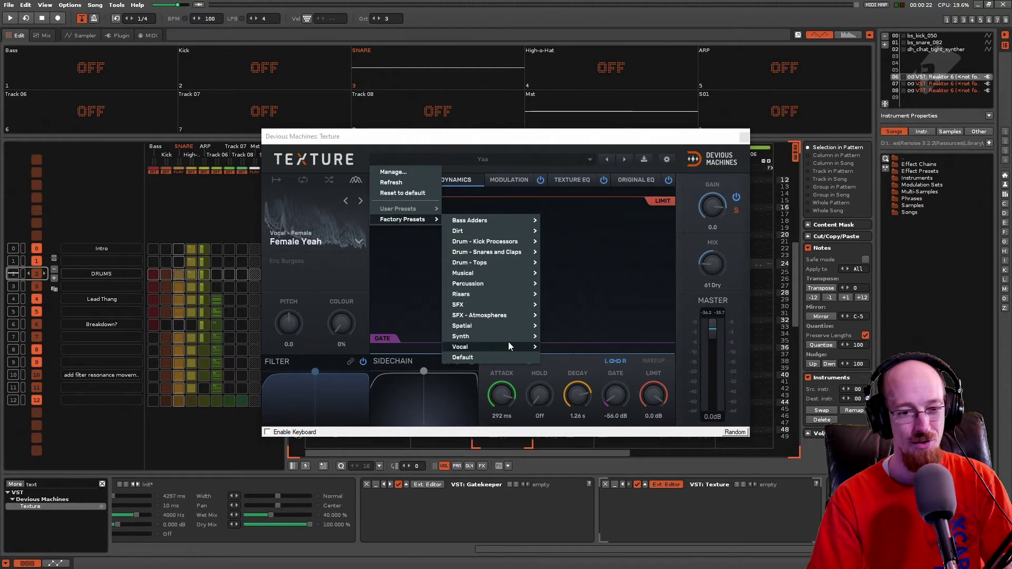
pyautogui.moveTo(508, 344)
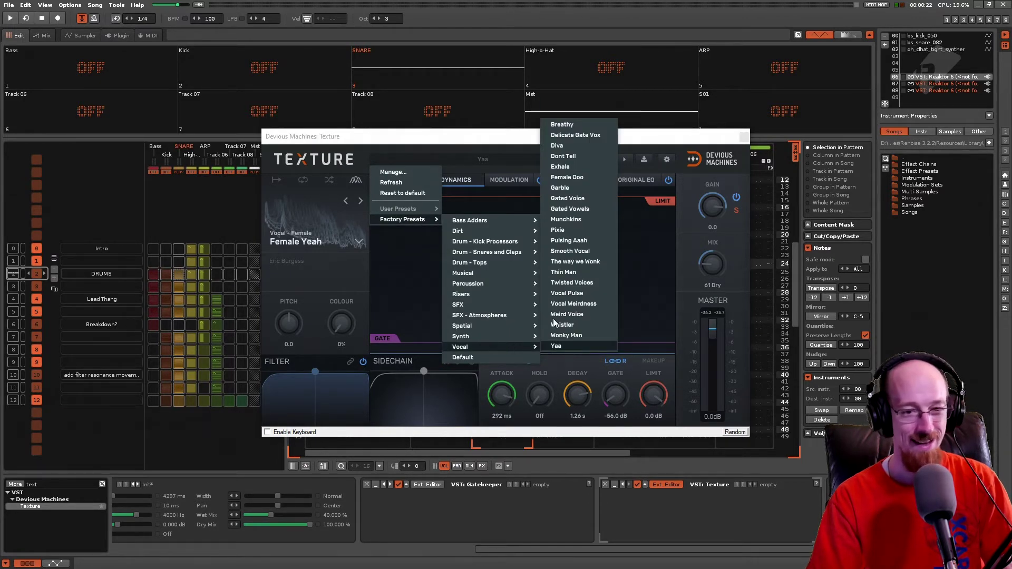
pyautogui.click(500, 151)
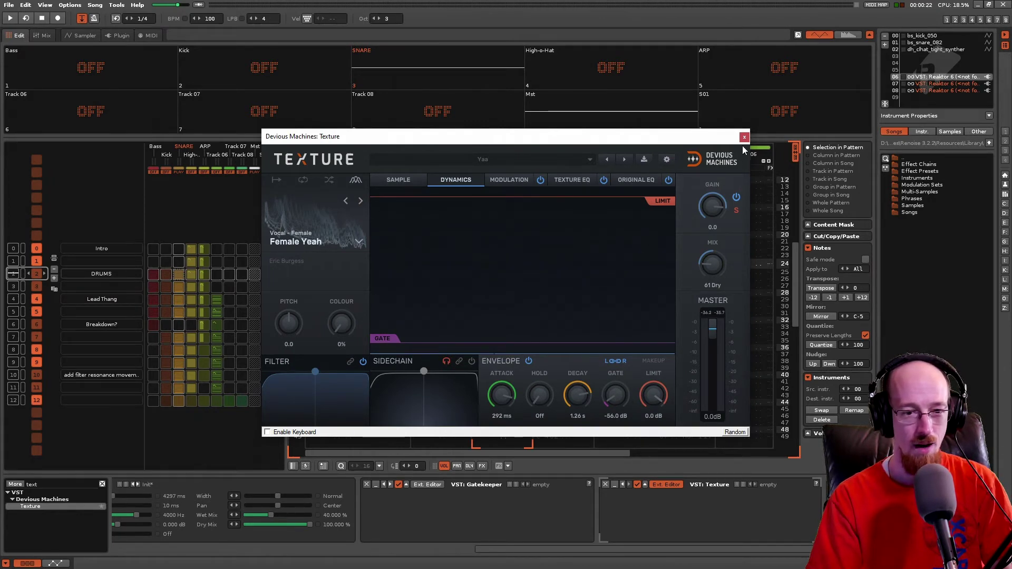
# Audition the snare with the Yaa preset and close the Texture window.
pyautogui.press('space')
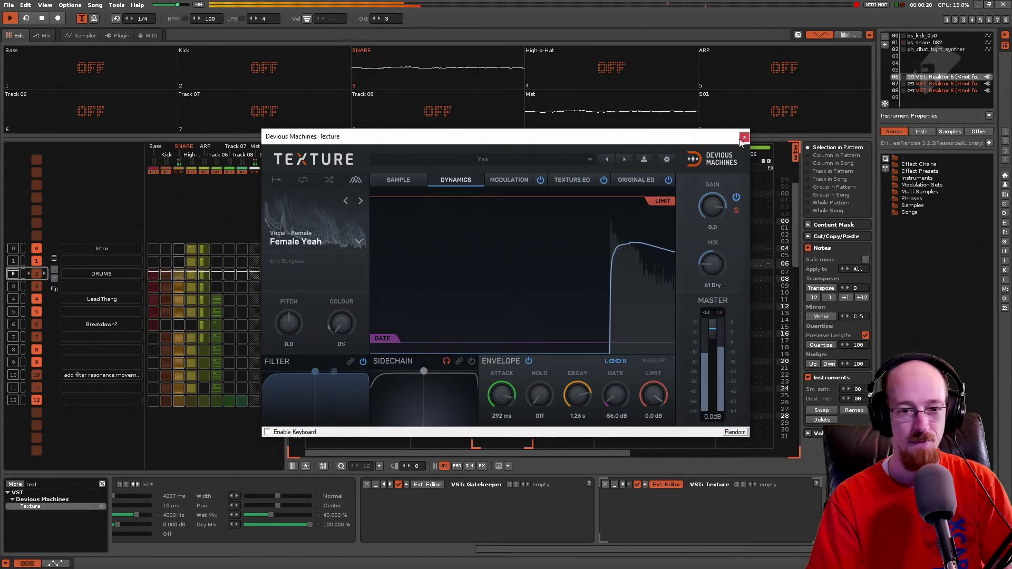
pyautogui.click(745, 138)
pyautogui.press('space')
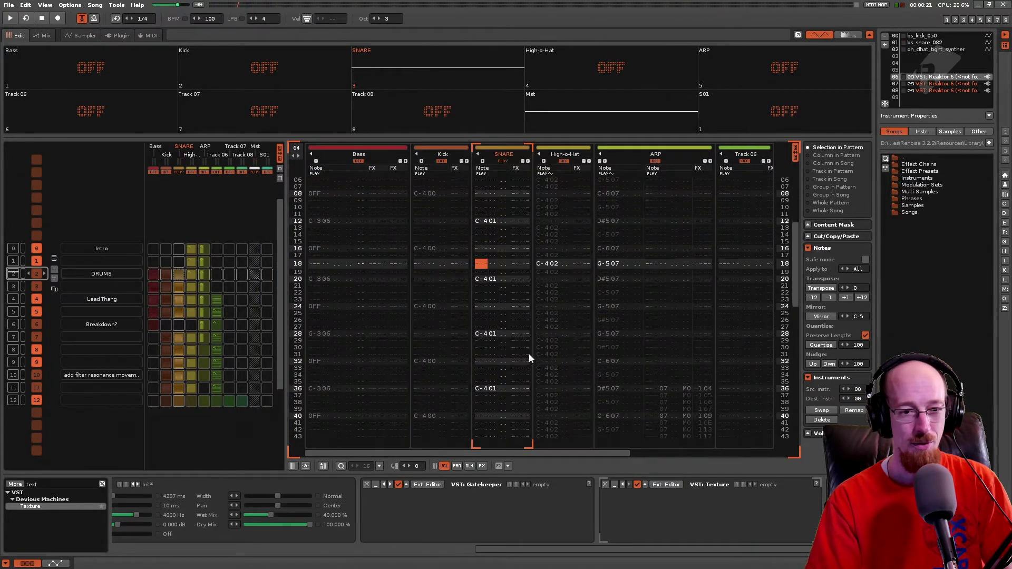
# Unmute Kick, play the pattern briefly, then unmute High-o-Hat.
pyautogui.click(442, 162)
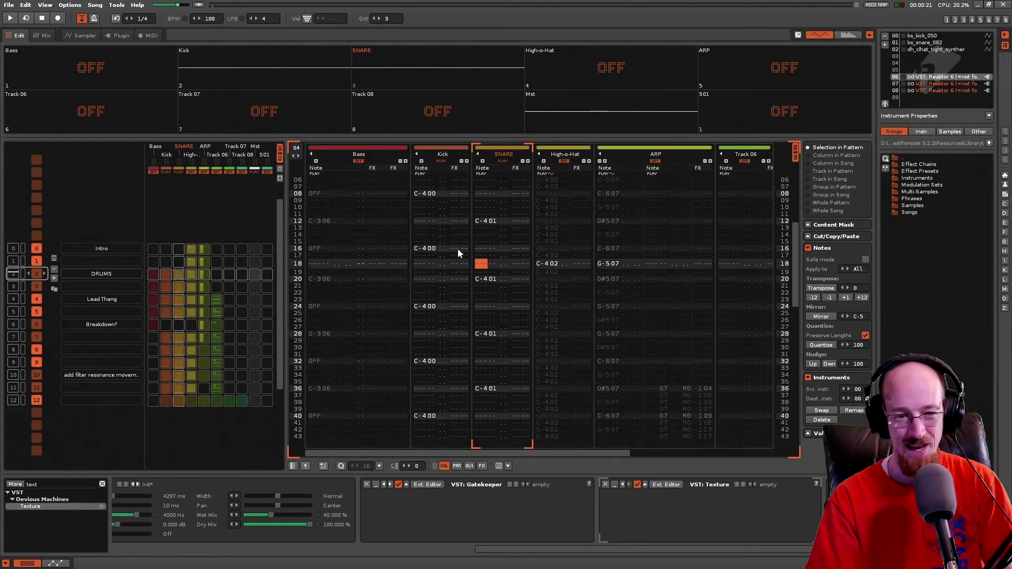
pyautogui.press('space')
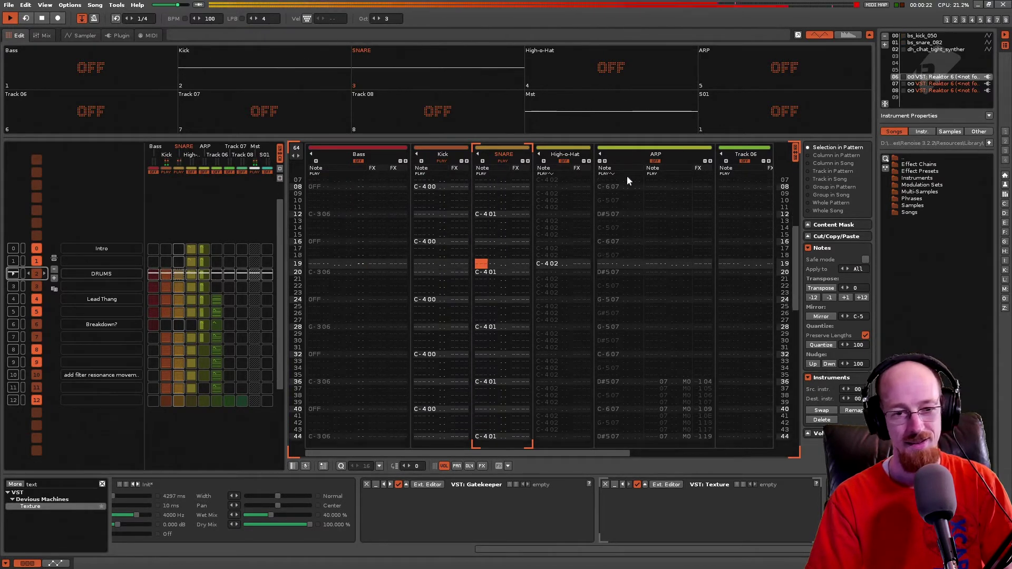
pyautogui.press('space')
pyautogui.click(563, 160)
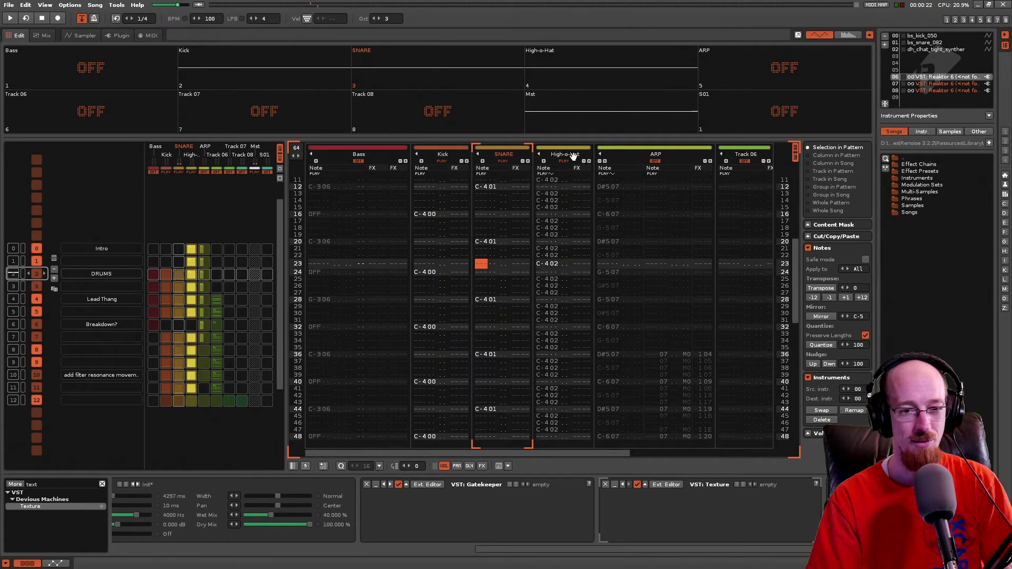
# Solo and play High-o-Hat, check its Texture dynamics view, then close the editor.
pyautogui.rightClick(562, 160)
pyautogui.press('space')
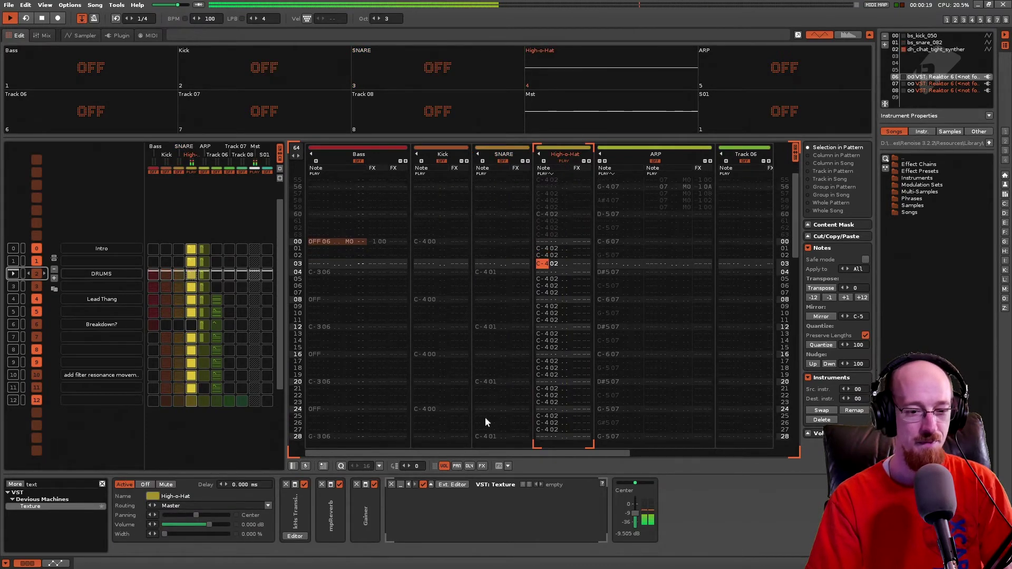
pyautogui.click(461, 484)
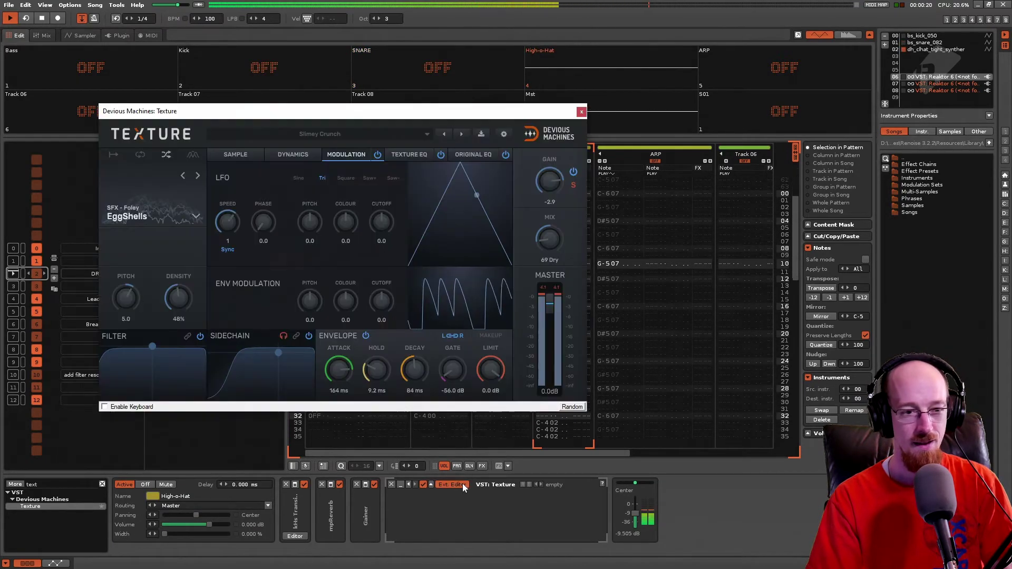
pyautogui.click(293, 155)
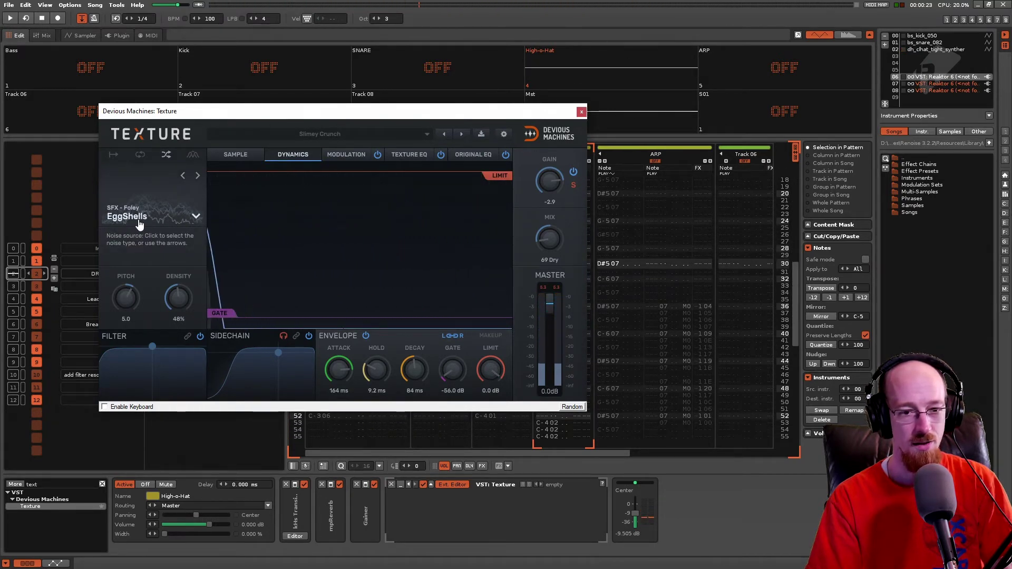
pyautogui.click(581, 113)
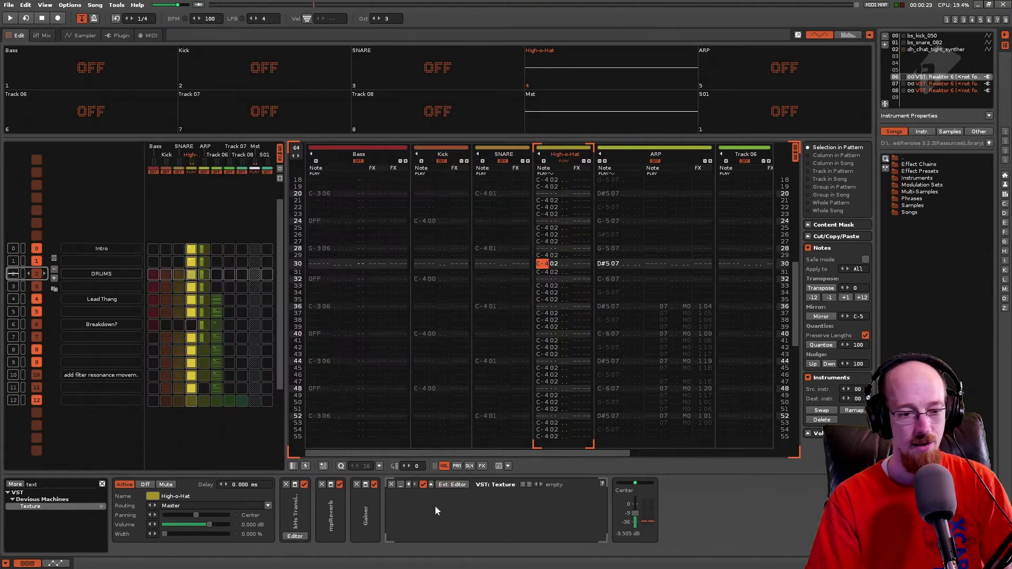
# Bypass the hi-hat's original Texture and add a second Texture (2) device to the chain.
pyautogui.click(423, 485)
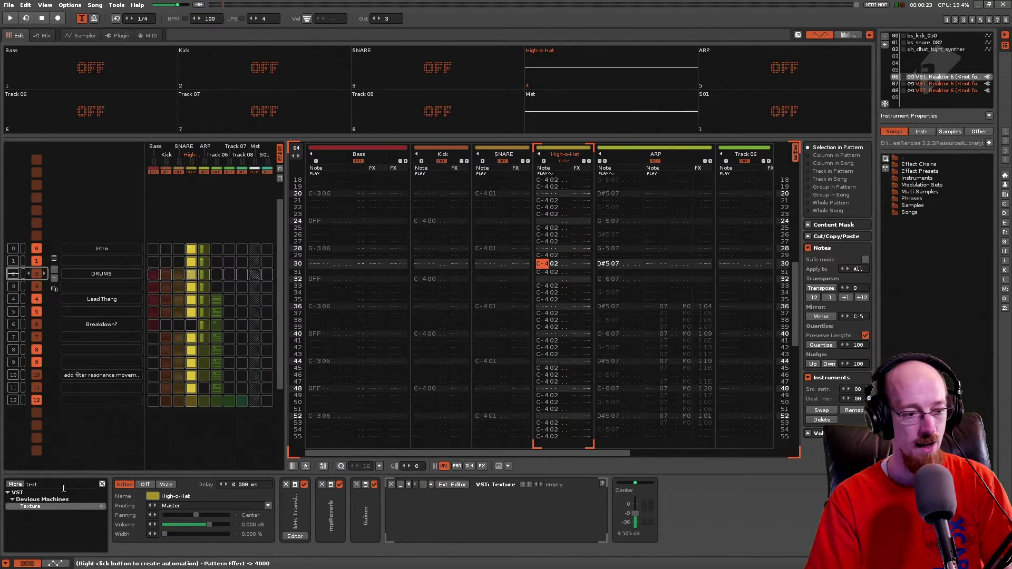
pyautogui.doubleClick(52, 505)
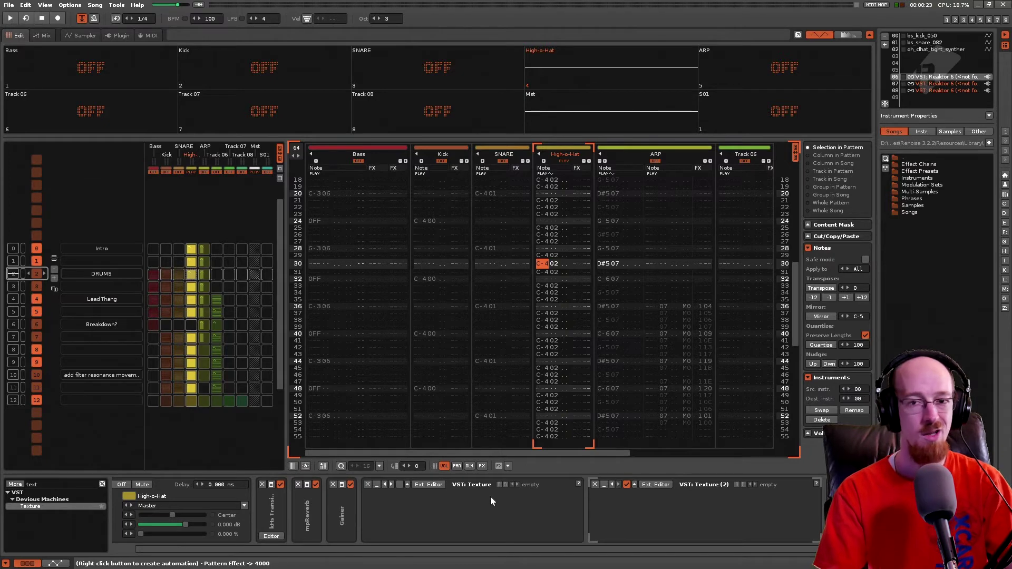
pyautogui.press('space')
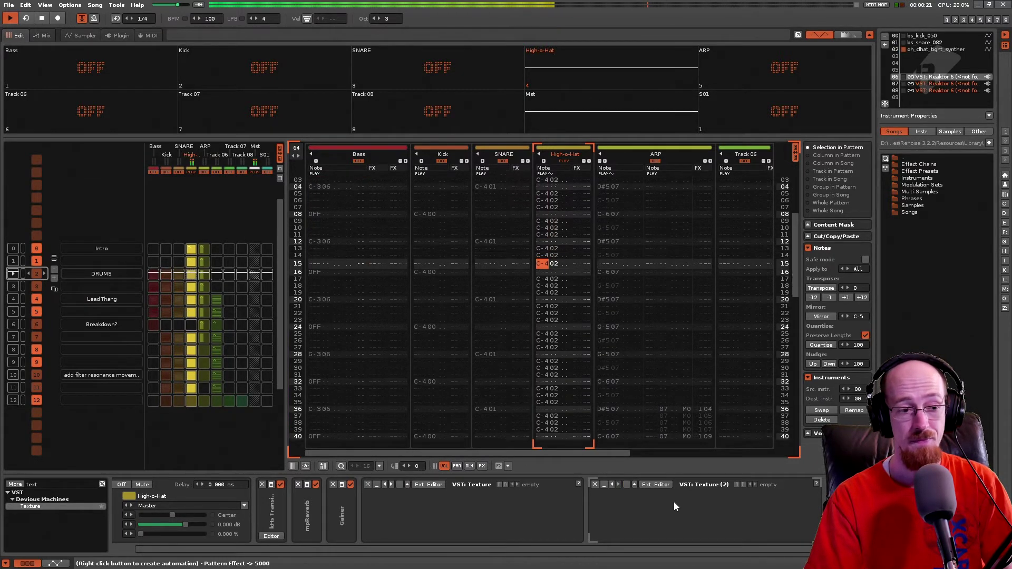
pyautogui.press('space')
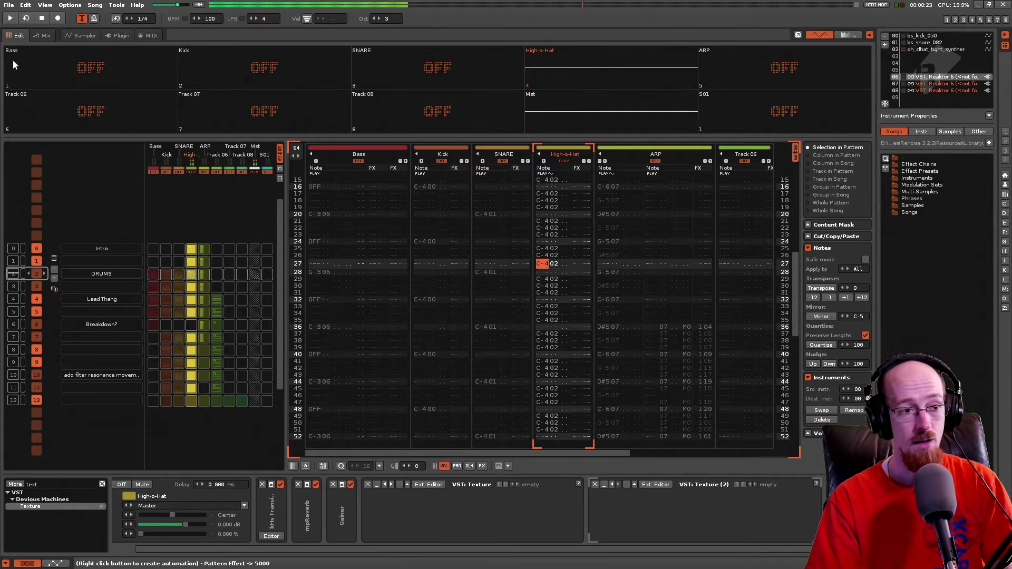
# Enable Texture (2), open its editor, and step through presets to Voltage Bass during playback.
pyautogui.click(626, 485)
pyautogui.press('space')
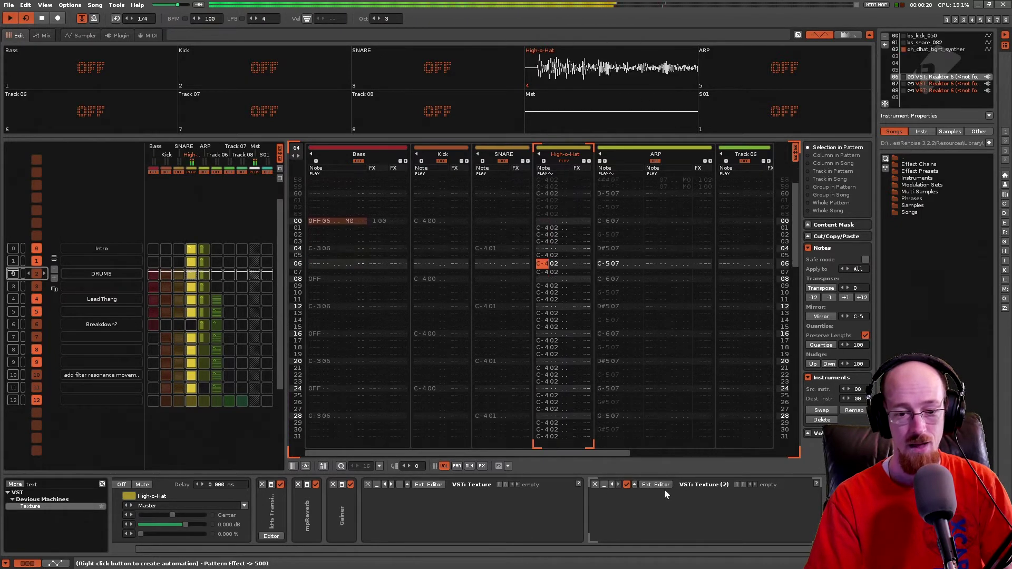
pyautogui.click(662, 486)
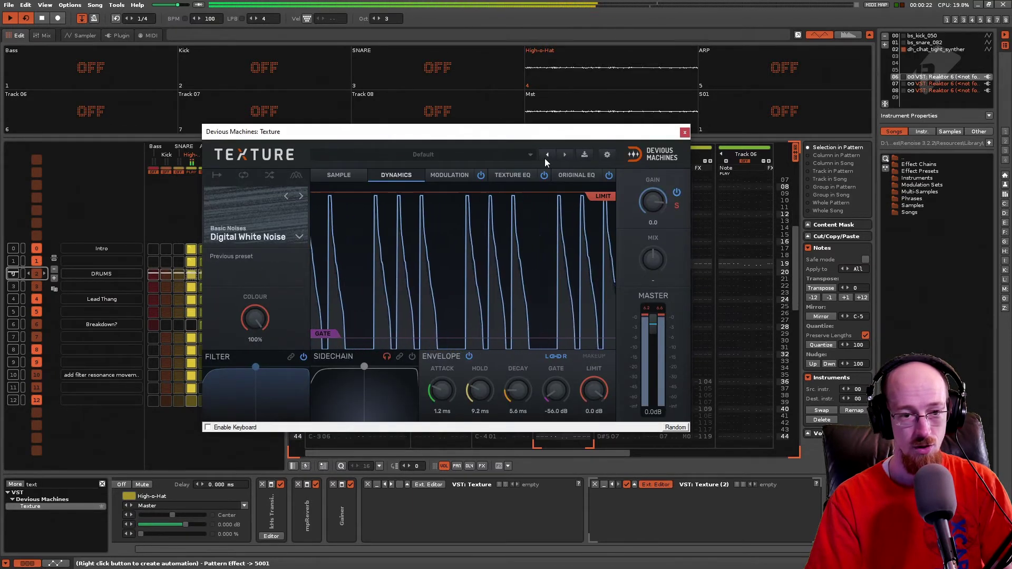
pyautogui.click(564, 155)
pyautogui.click(564, 155)
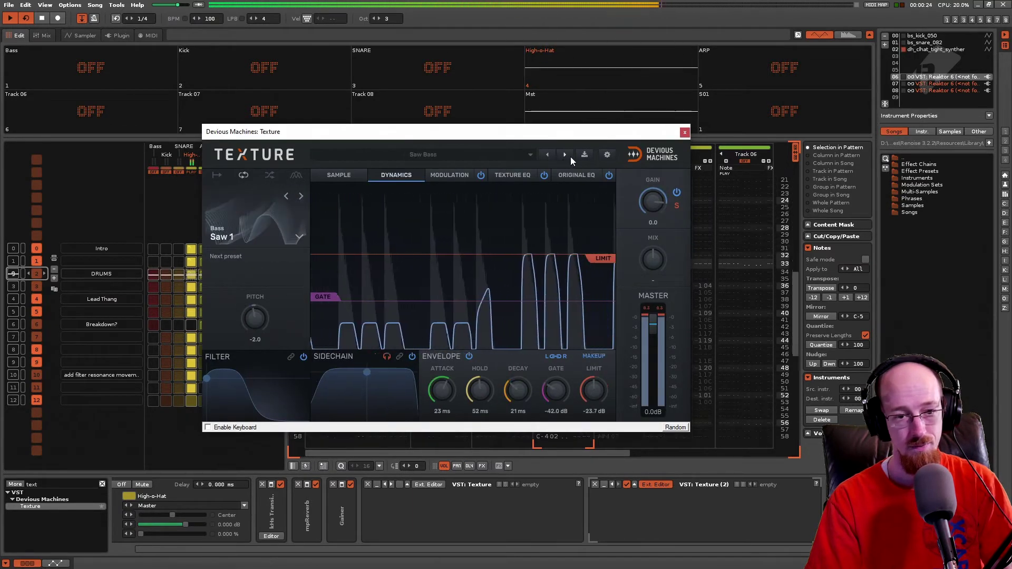
pyautogui.click(570, 157)
pyautogui.click(570, 157)
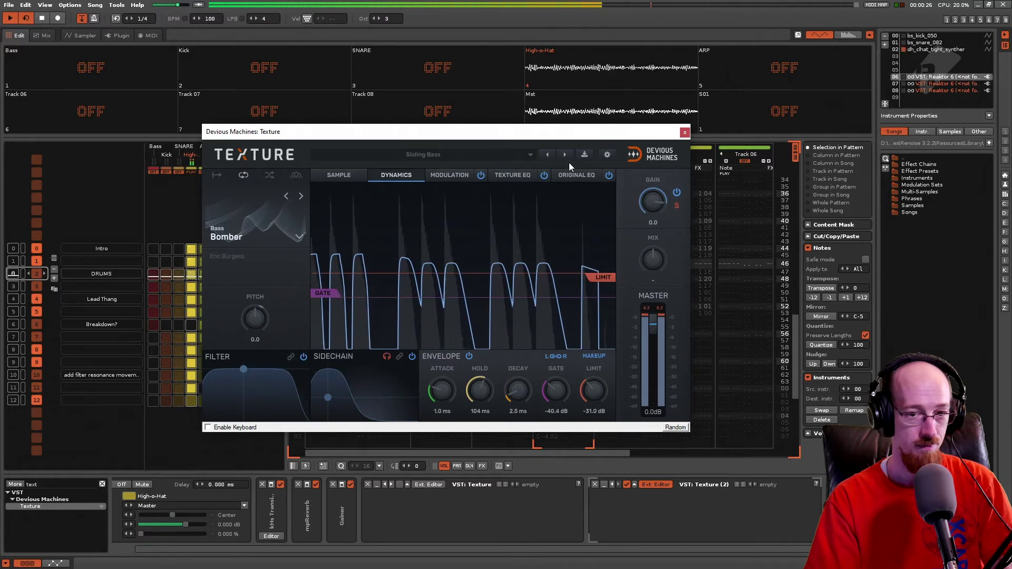
pyautogui.click(567, 156)
pyautogui.click(567, 156)
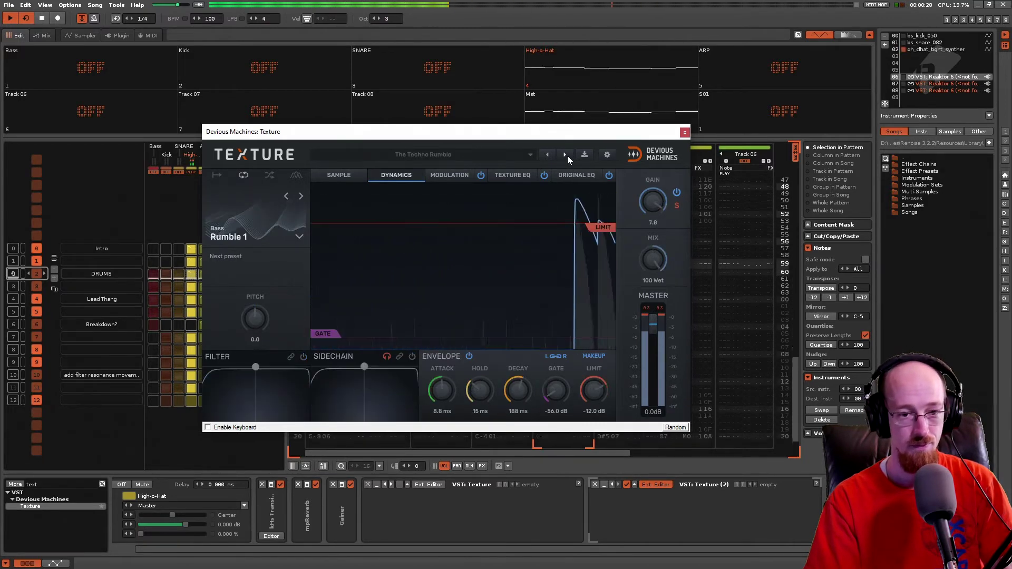
pyautogui.click(567, 156)
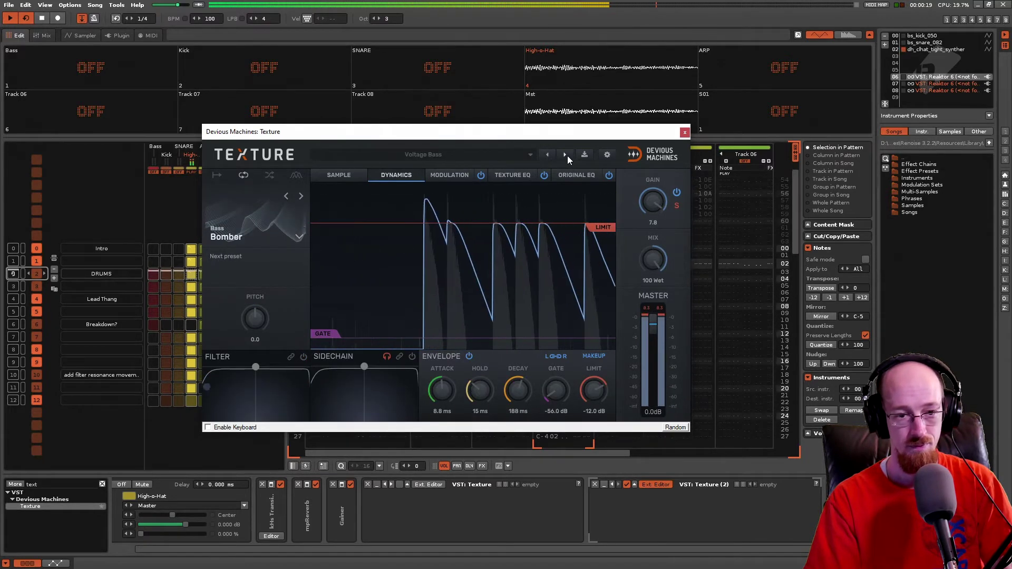
# Load the 33 RPM Dirt preset from the Texture preset list and play the song.
pyautogui.click(532, 156)
pyautogui.moveTo(368, 216)
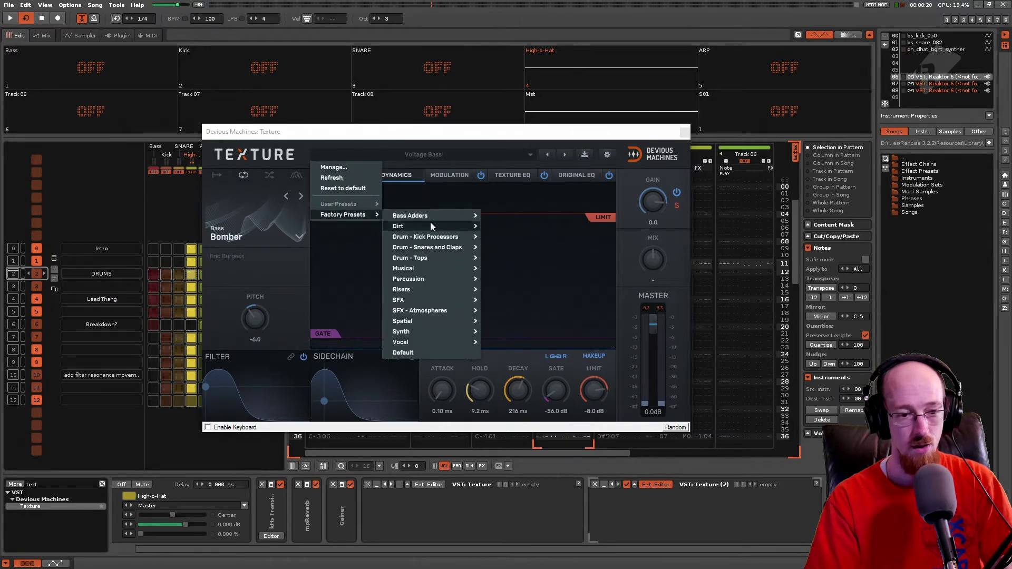
pyautogui.moveTo(430, 226)
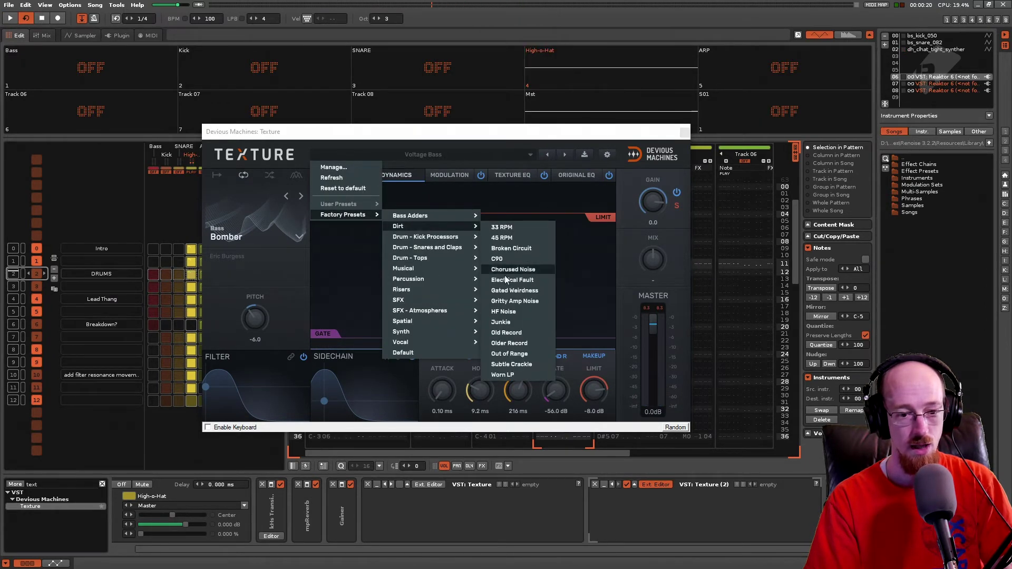
pyautogui.click(519, 228)
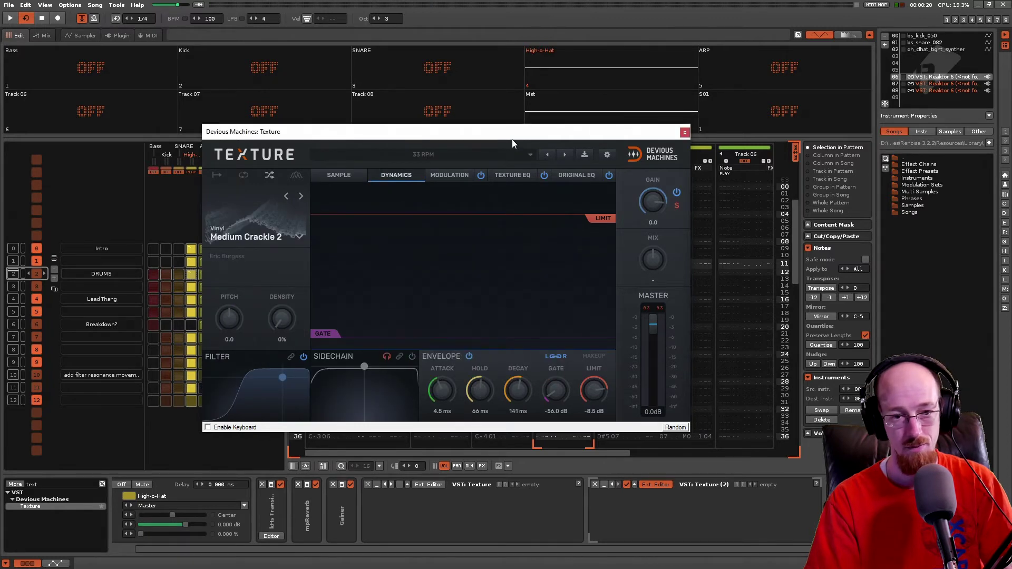
pyautogui.press('space')
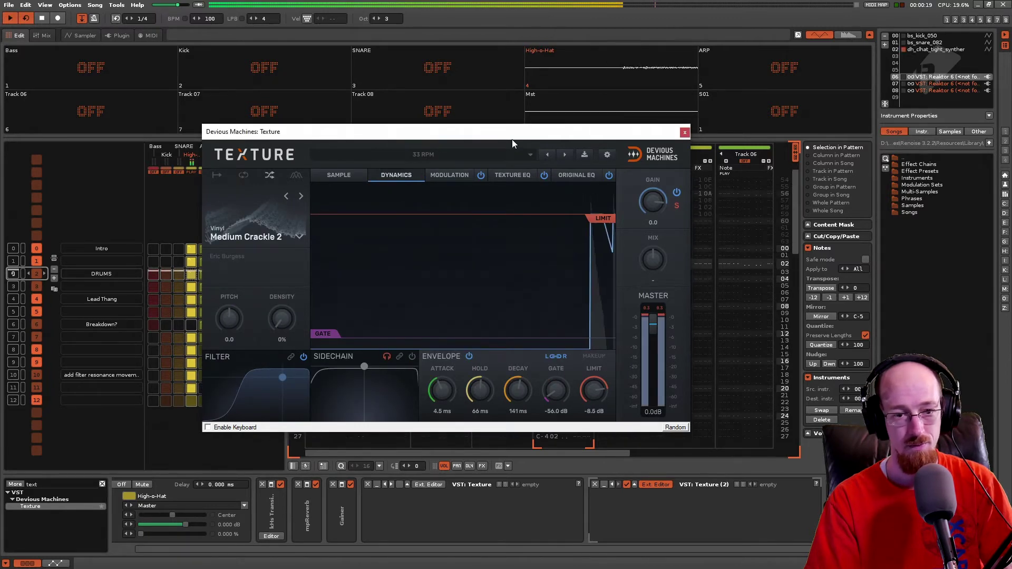
# Step forward through Texture presets during playback until Gated Weirdness loads.
pyautogui.click(565, 155)
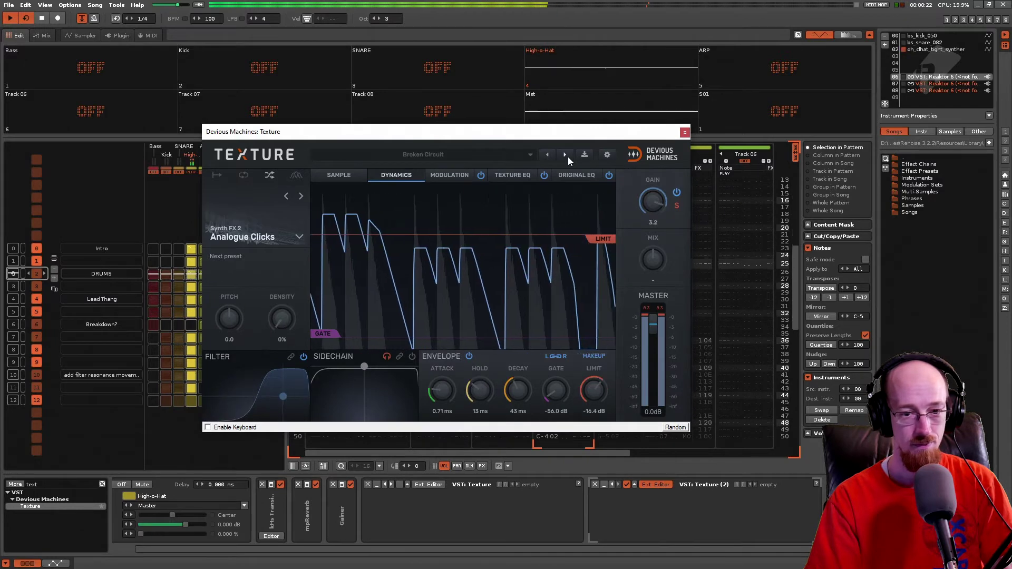
pyautogui.click(568, 157)
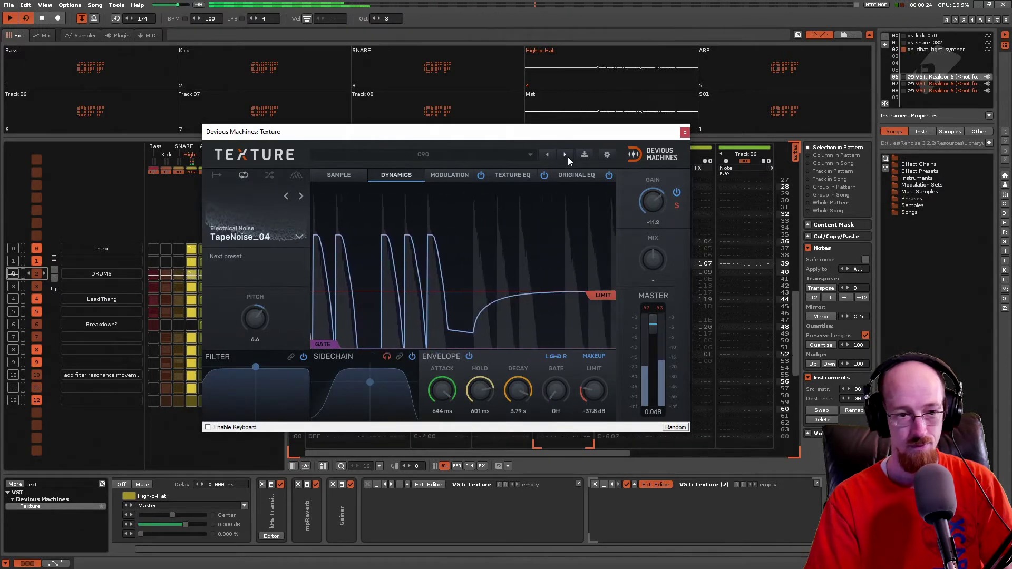
pyautogui.click(568, 157)
pyautogui.click(567, 157)
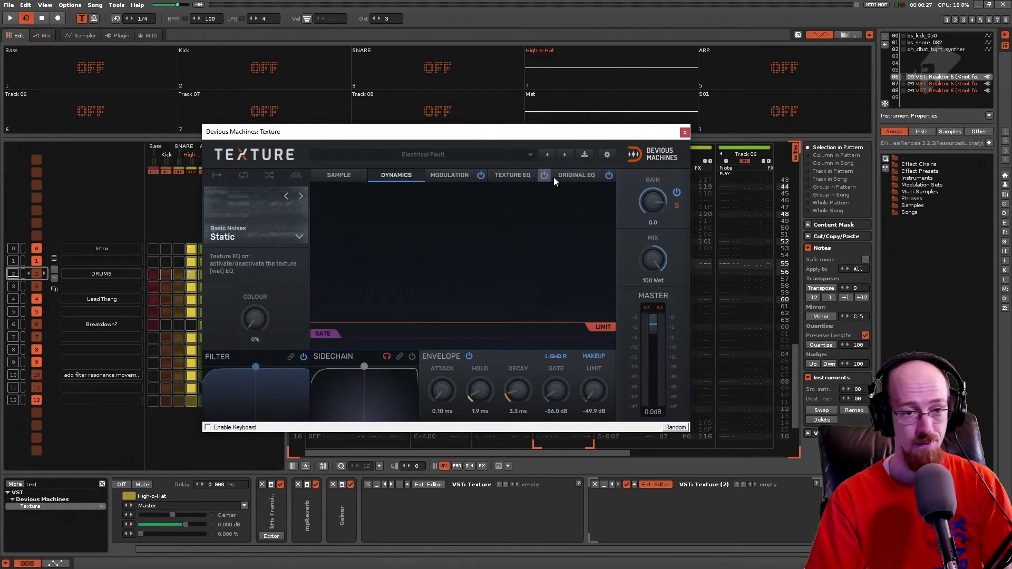
pyautogui.press('space')
pyautogui.click(564, 155)
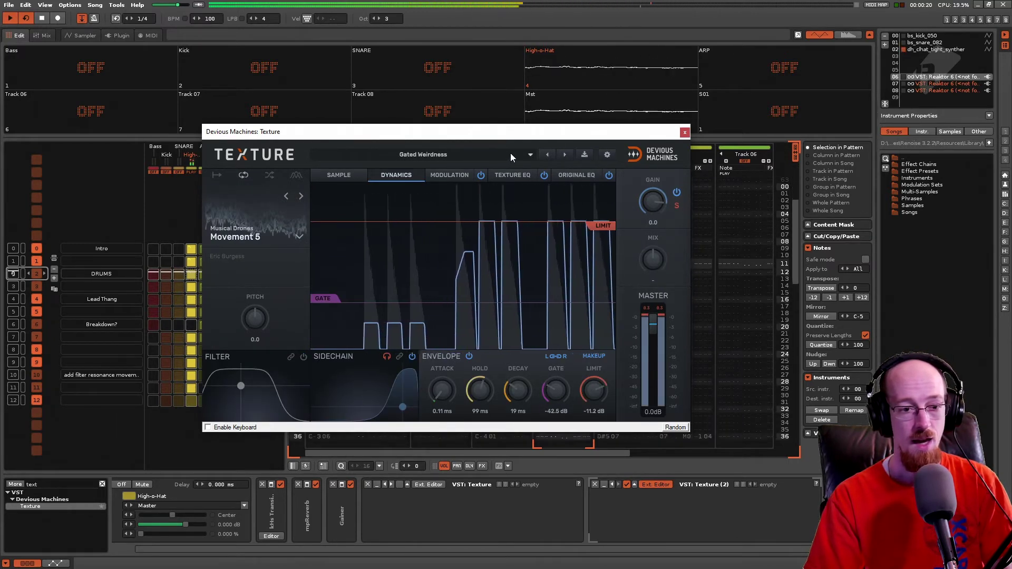
pyautogui.click(469, 158)
# Load the Factory Presets > Vocal > Yaa preset on the hi-hat Texture and play.
pyautogui.moveTo(360, 214)
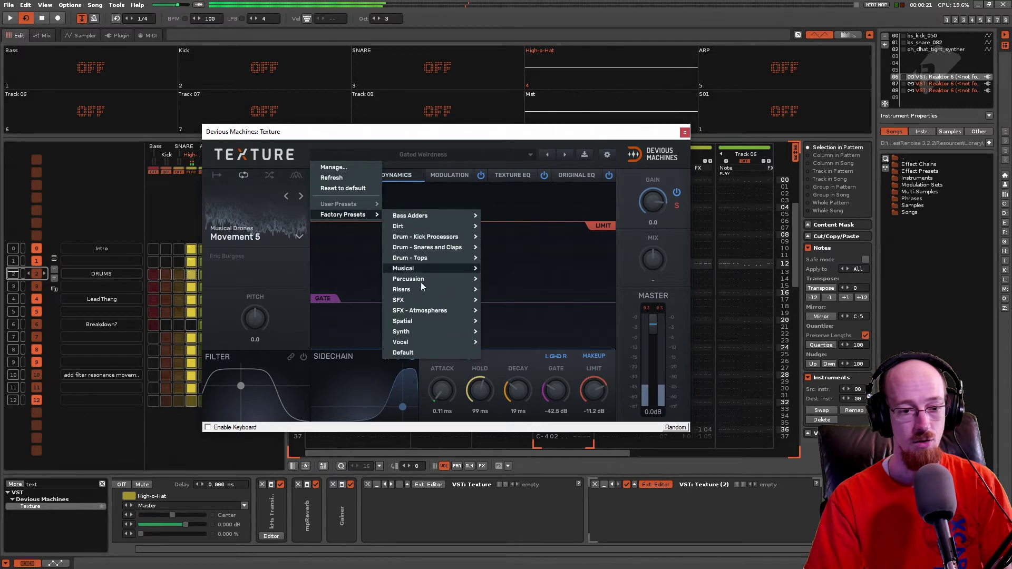
pyautogui.moveTo(420, 341)
pyautogui.click(505, 340)
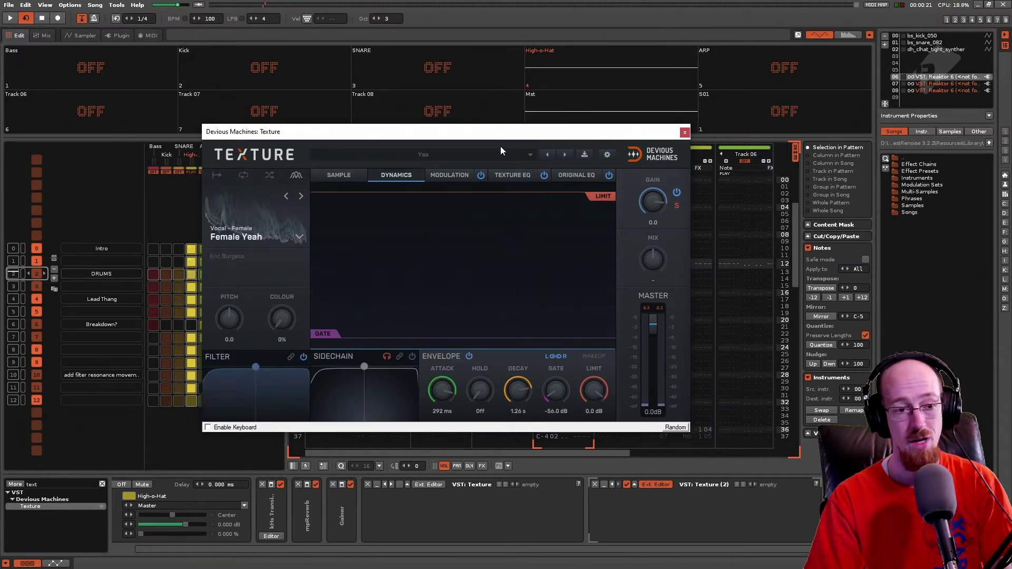
pyautogui.press('space')
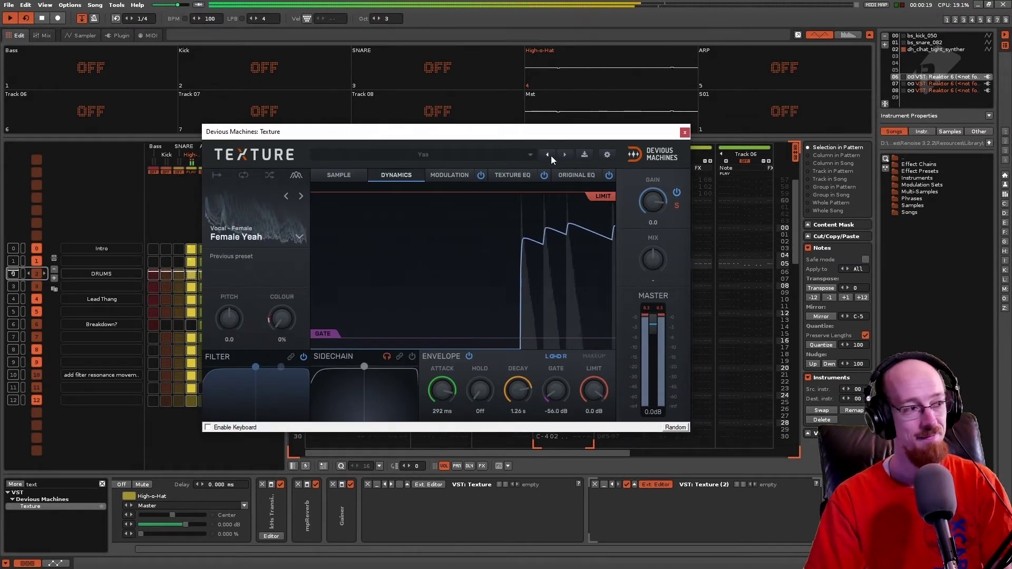
# Step back through presets to The way we Wonk, setting MIX to 72 Dry along the way.
pyautogui.click(546, 158)
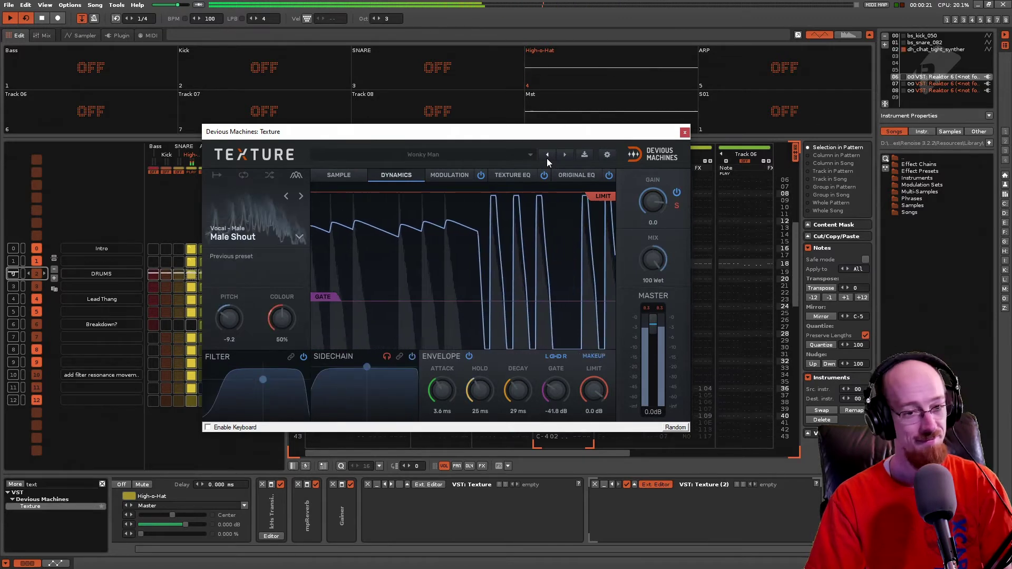
pyautogui.click(547, 158)
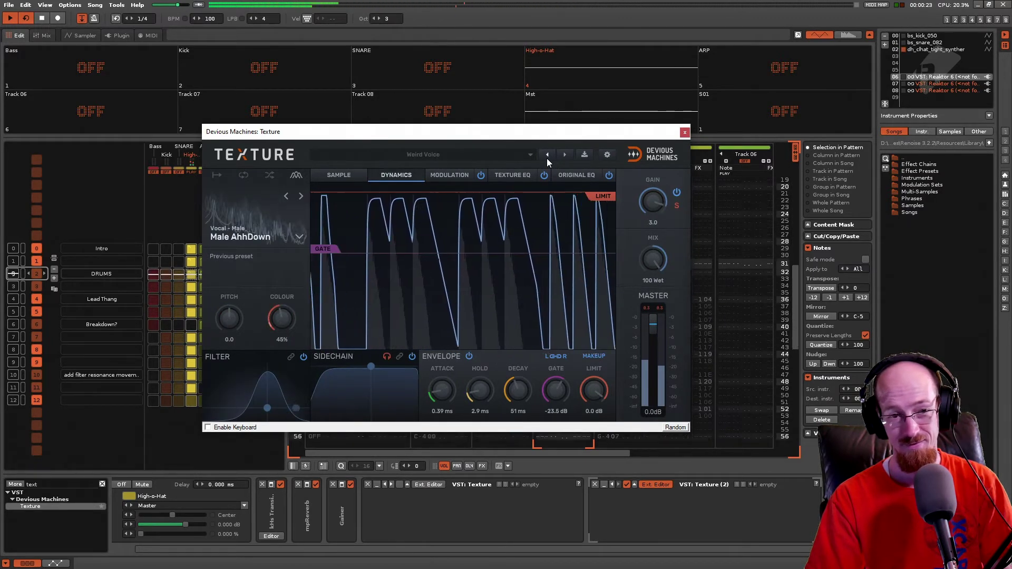
pyautogui.click(547, 158)
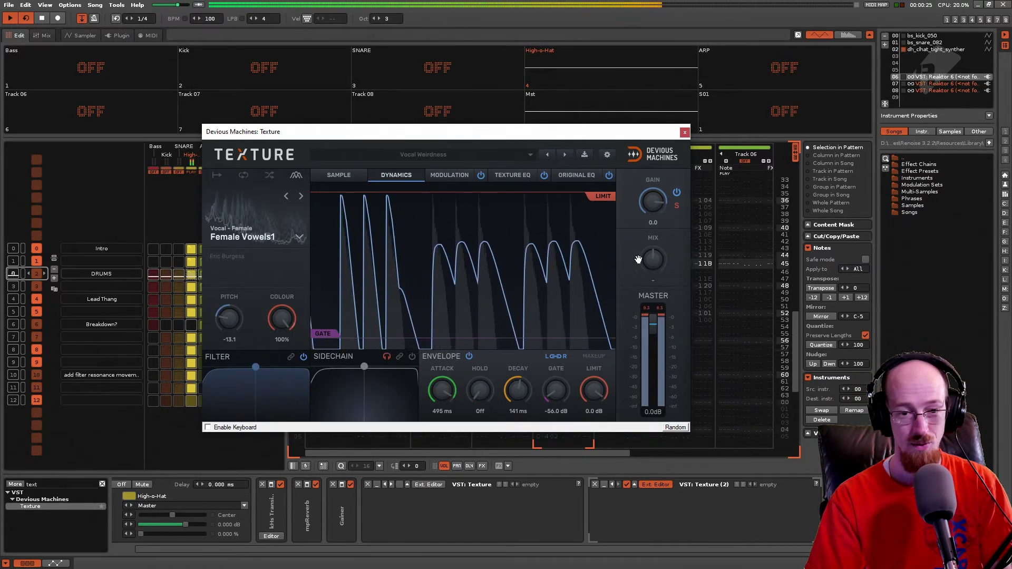
pyautogui.click(546, 154)
pyautogui.moveTo(653, 260); pyautogui.dragTo(652, 230)
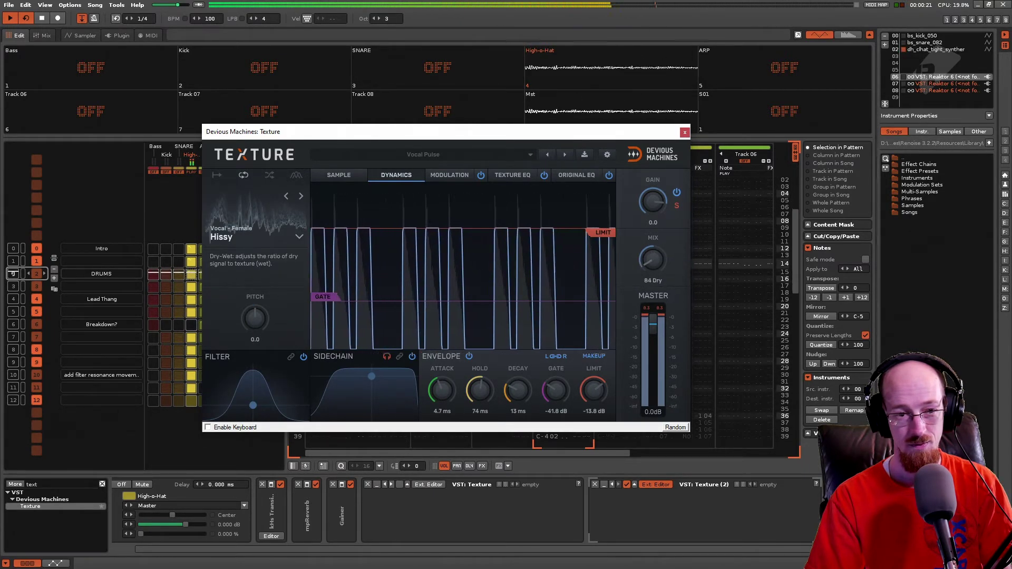
pyautogui.click(548, 154)
pyautogui.click(548, 154)
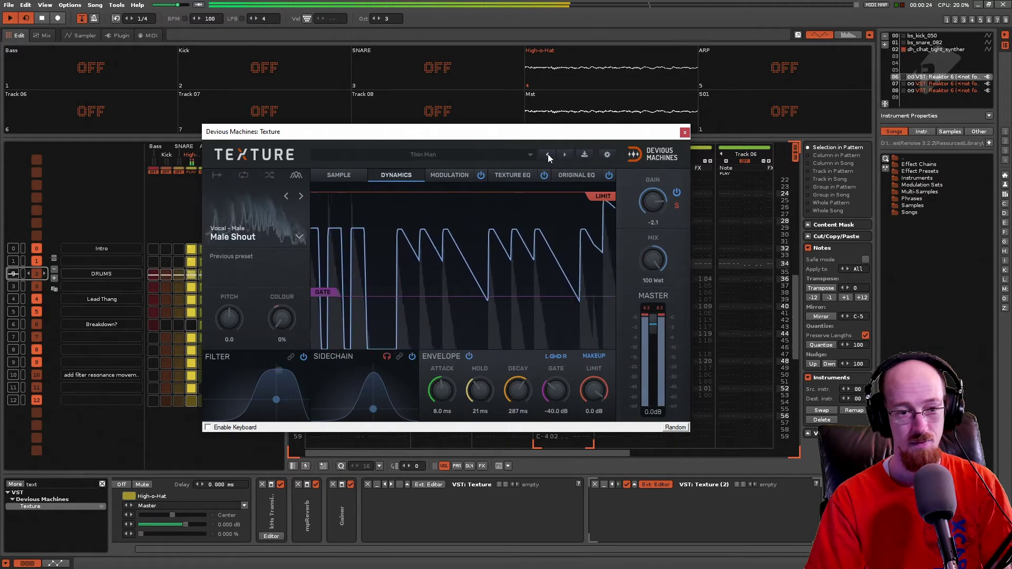
pyautogui.click(548, 154)
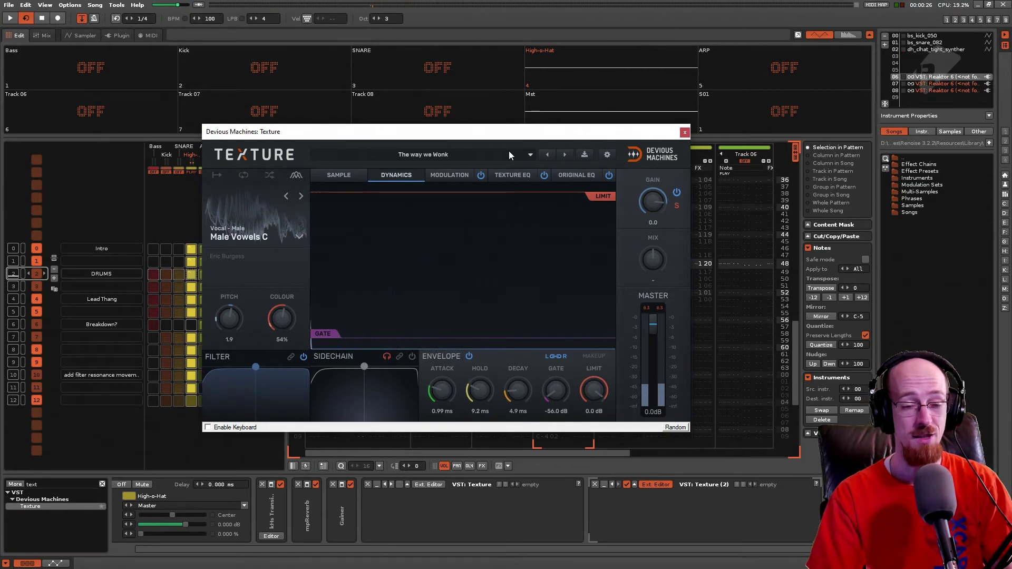
# Load the Spatial > Dark Reverberation preset, start playback, and switch the Texture gate off.
pyautogui.click(493, 151)
pyautogui.moveTo(343, 215)
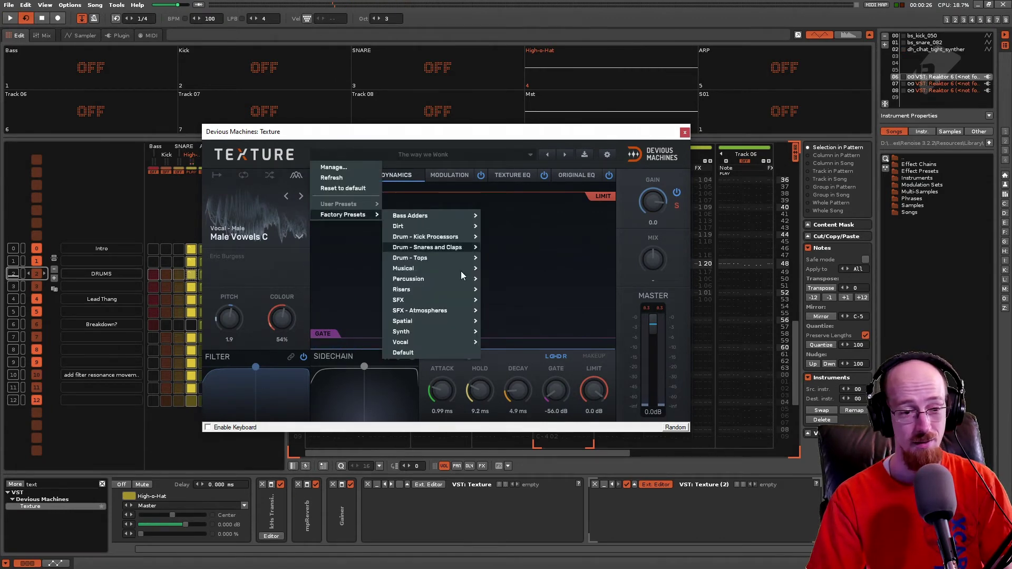
pyautogui.moveTo(466, 341)
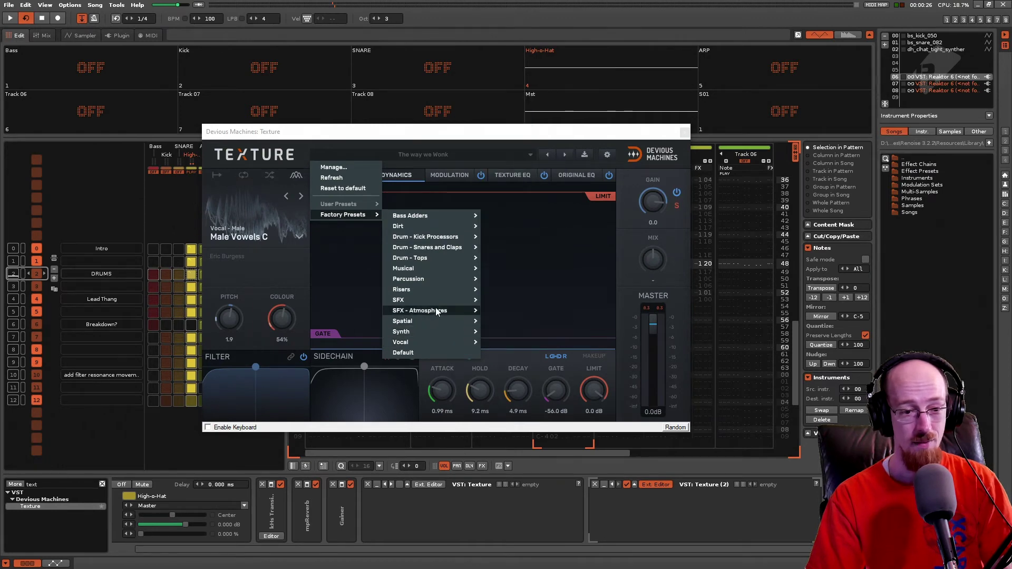
pyautogui.moveTo(437, 321)
pyautogui.click(509, 235)
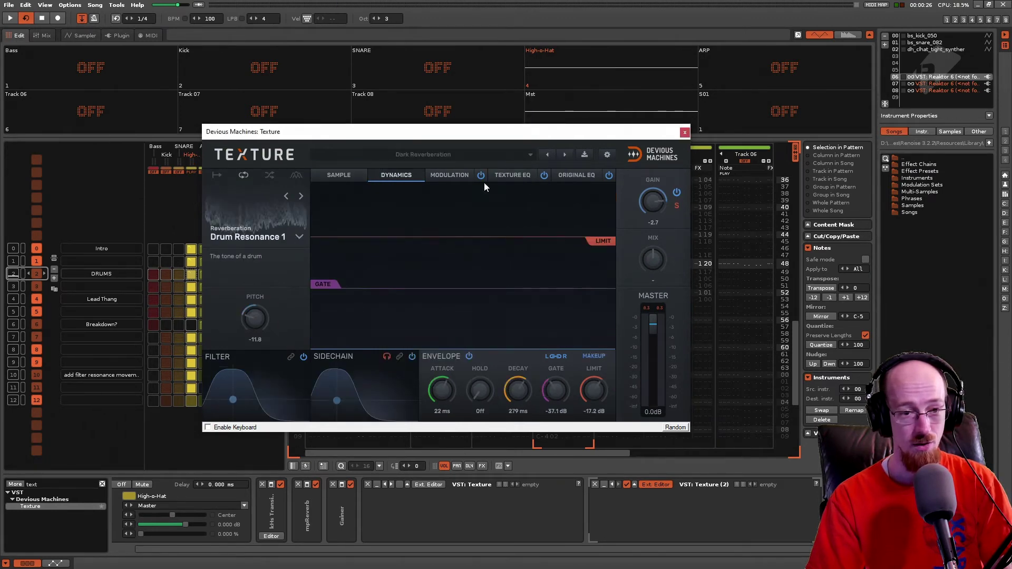
pyautogui.press('space')
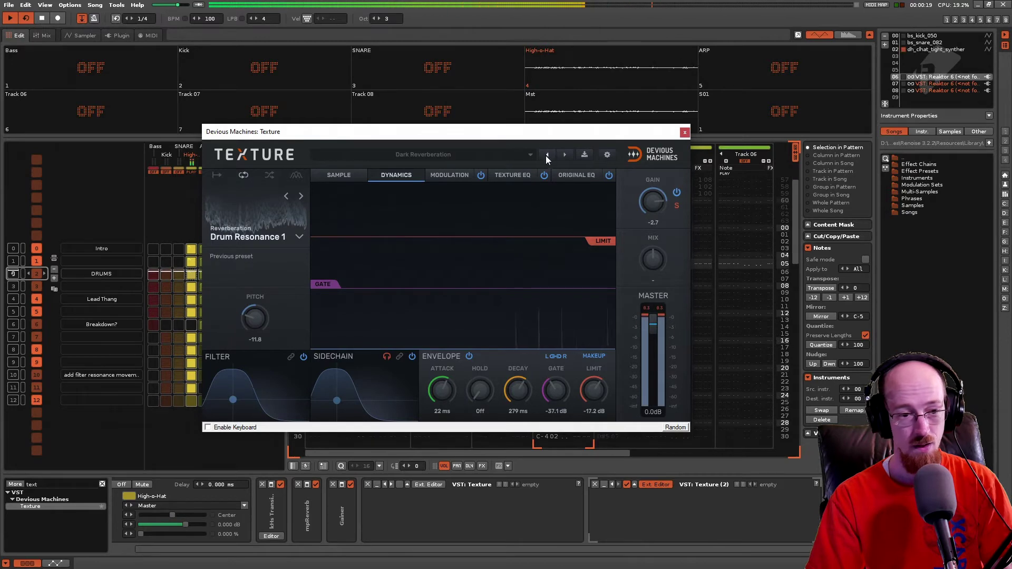
pyautogui.moveTo(555, 390); pyautogui.dragTo(556, 411)
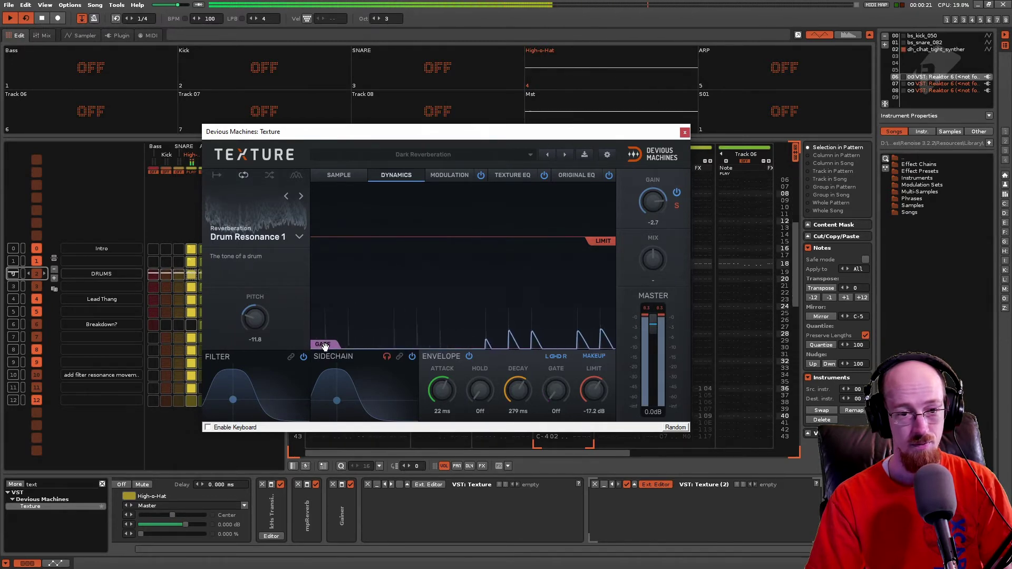
# Step forward through the presets to Tunnel Verb and set the mix to 66 Dry.
pyautogui.click(562, 154)
pyautogui.click(567, 154)
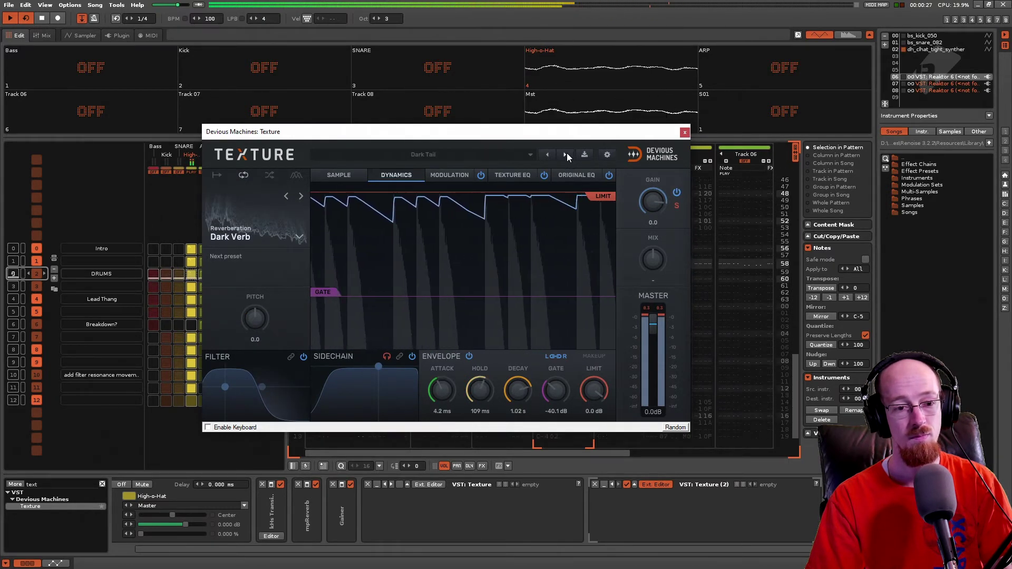
pyautogui.click(567, 154)
pyautogui.click(567, 154)
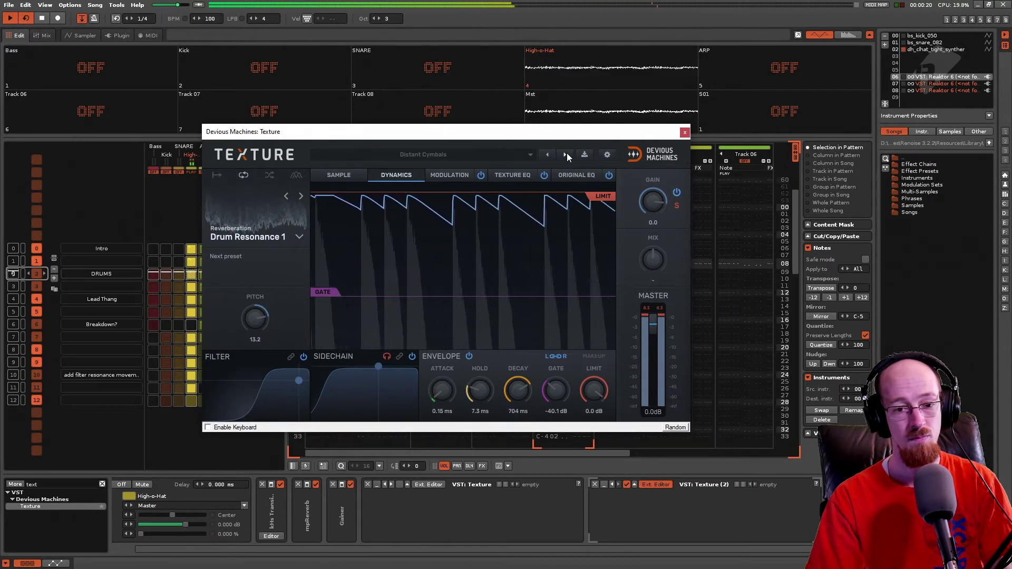
pyautogui.click(567, 154)
pyautogui.click(567, 153)
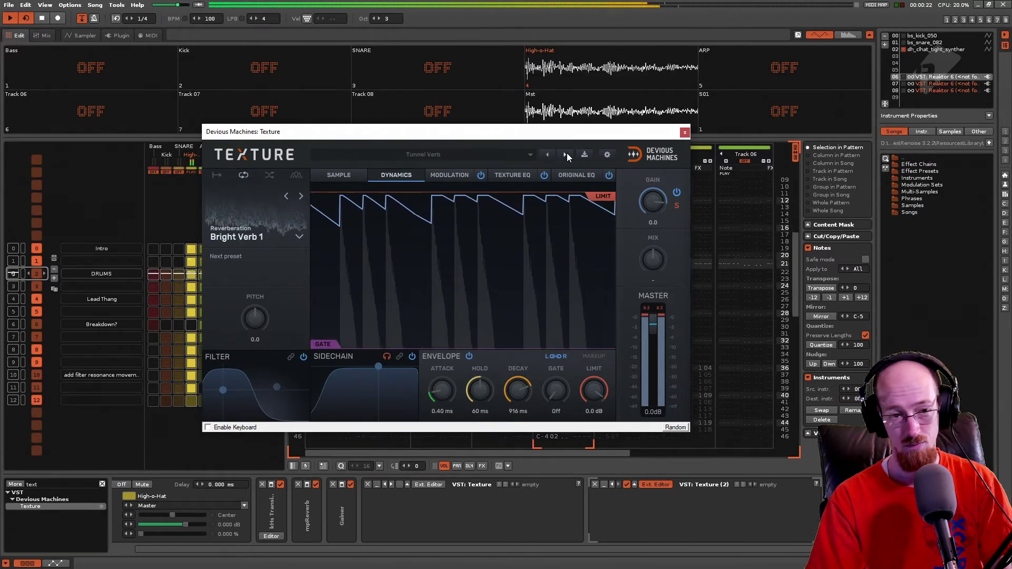
pyautogui.moveTo(652, 258)
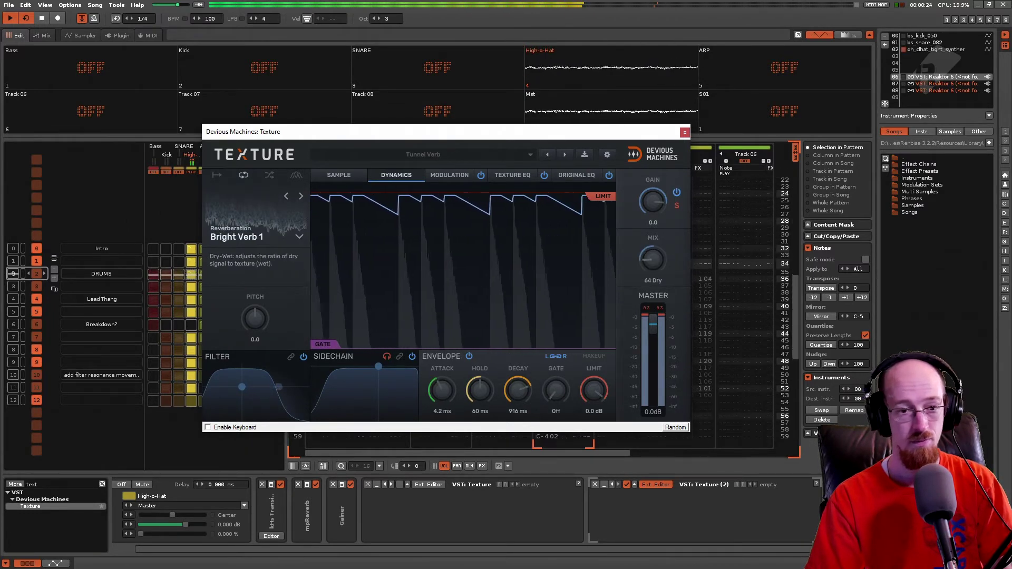
pyautogui.moveTo(652, 258); pyautogui.dragTo(653, 257)
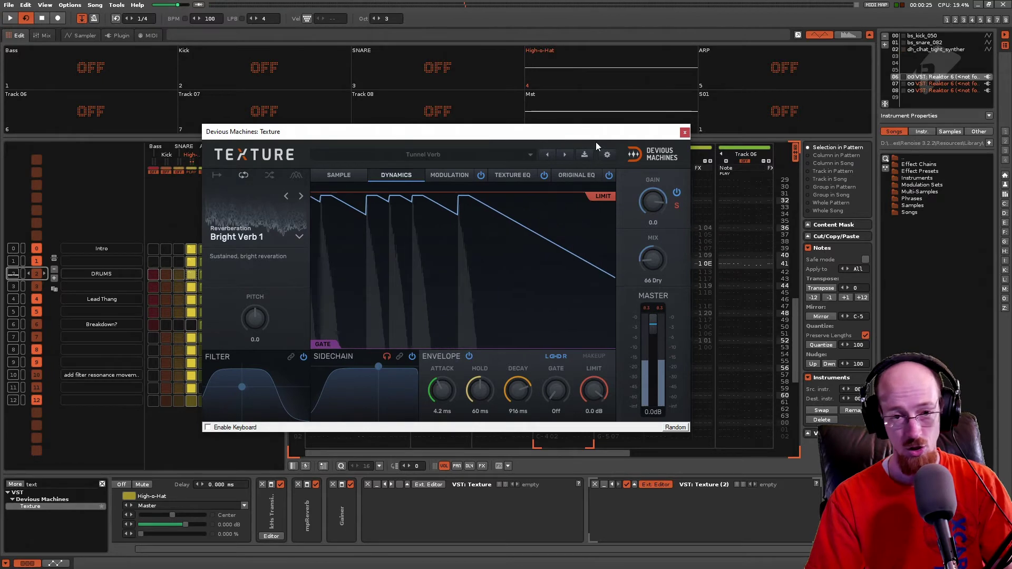
# Close the plugin window and delete the second device, VST: Texture (2), from the hi-hat.
pyautogui.click(684, 132)
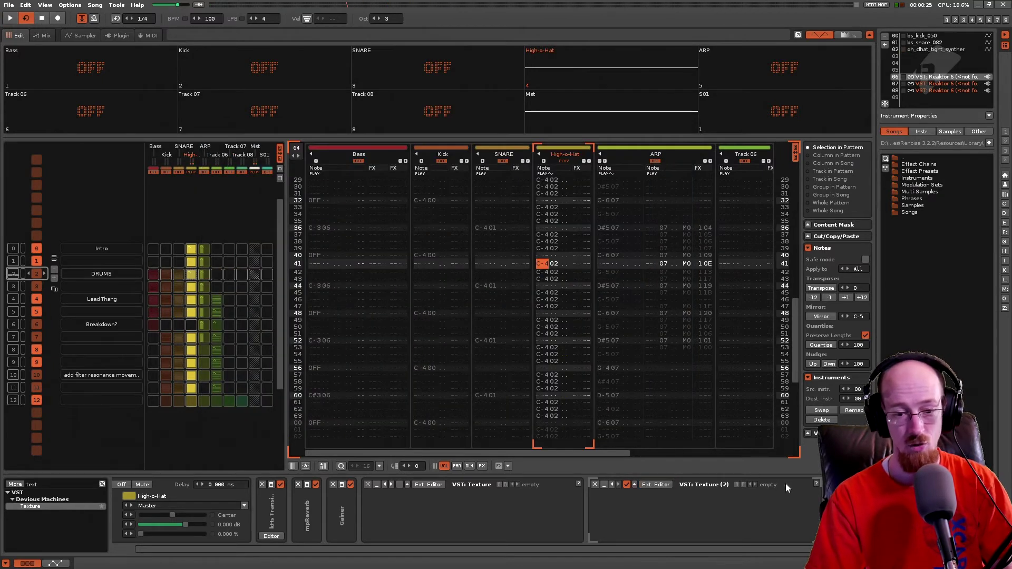
pyautogui.click(685, 486)
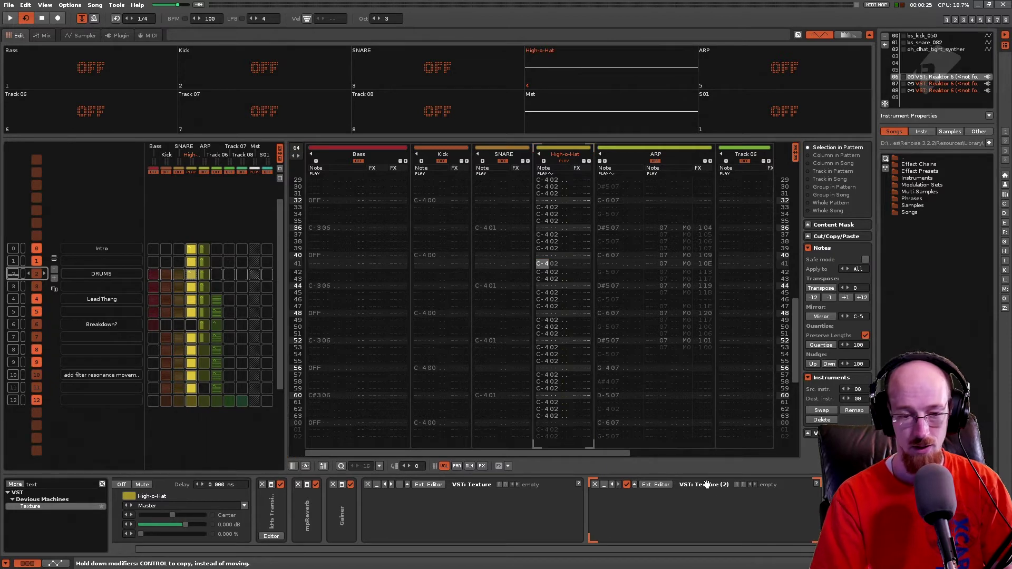
pyautogui.press('Delete')
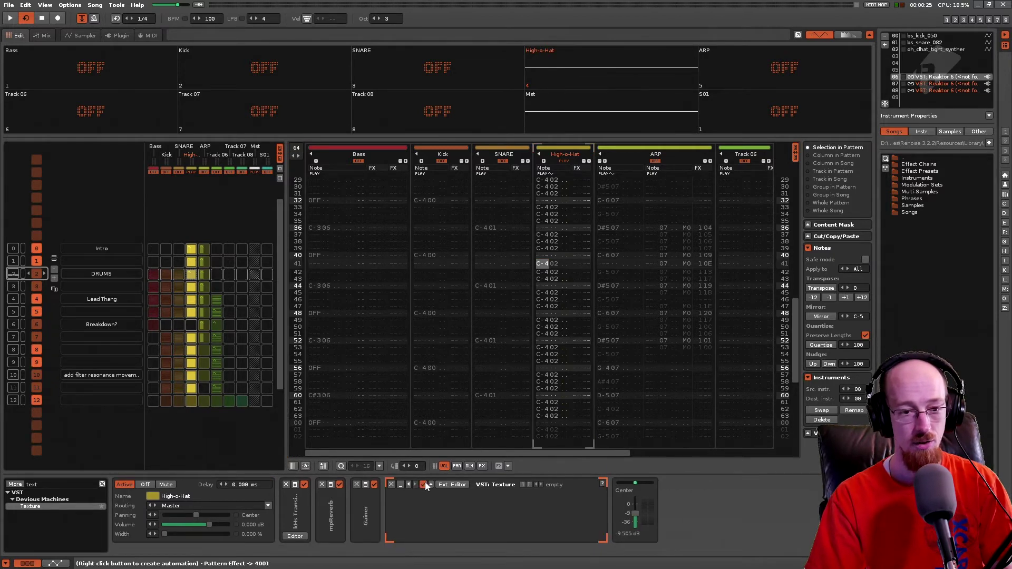
# Enable the remaining Texture, play, nudge its mix to 71 Dry, and close its window.
pyautogui.click(423, 484)
pyautogui.press('space')
pyautogui.click(459, 484)
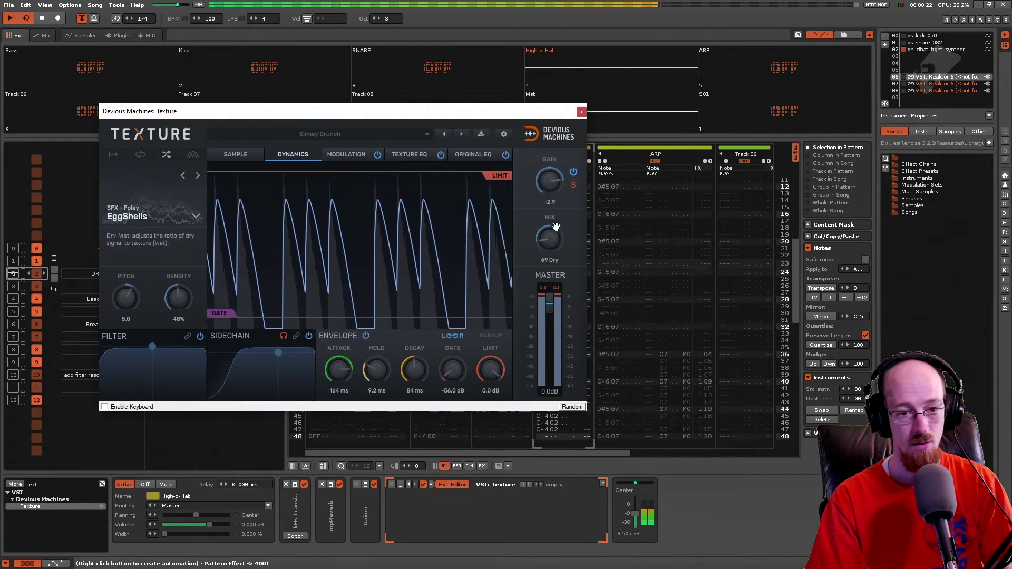
pyautogui.moveTo(549, 239)
pyautogui.mouseDown()
pyautogui.moveTo(549, 221)
pyautogui.moveTo(549, 238)
pyautogui.mouseUp()
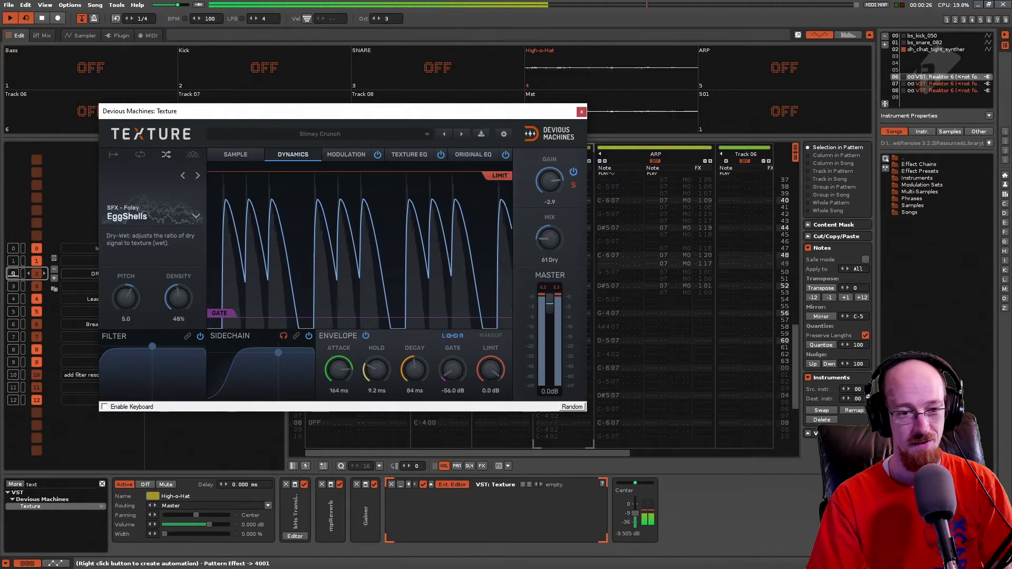
pyautogui.click(581, 112)
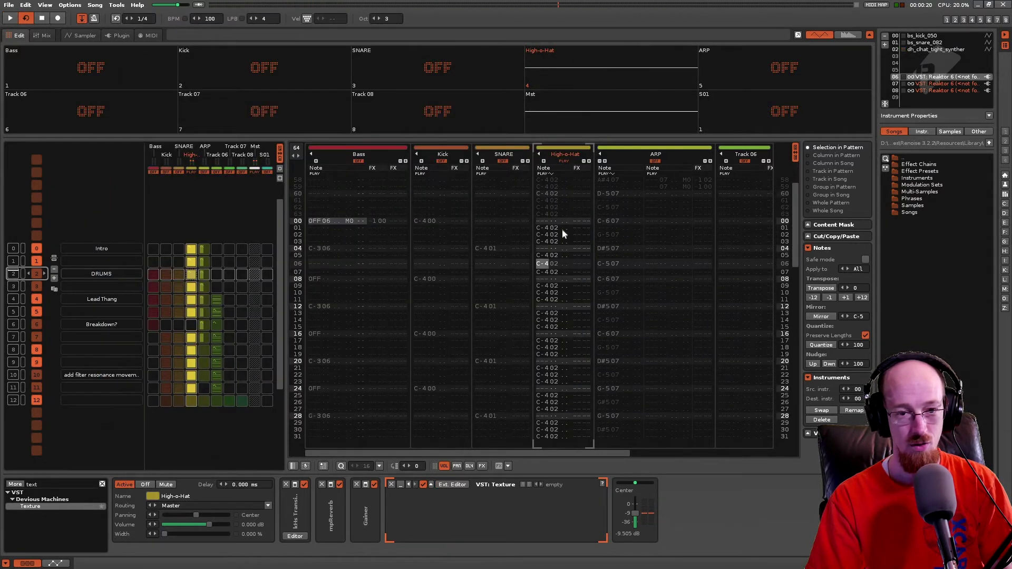
# Select the ARP track, play, bypass its Texture device, and open the Texture plugin window.
pyautogui.click(655, 159)
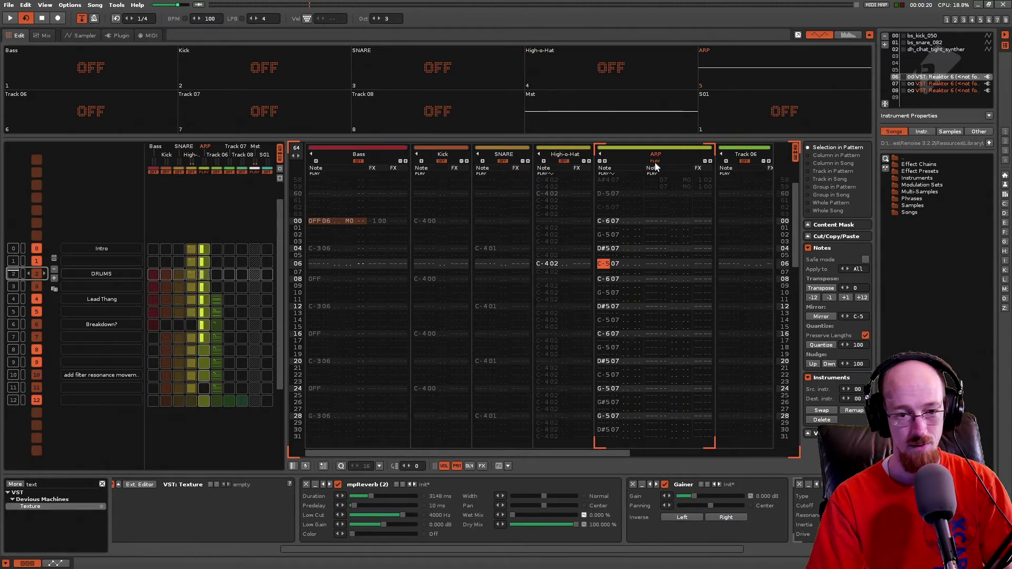
pyautogui.press('space')
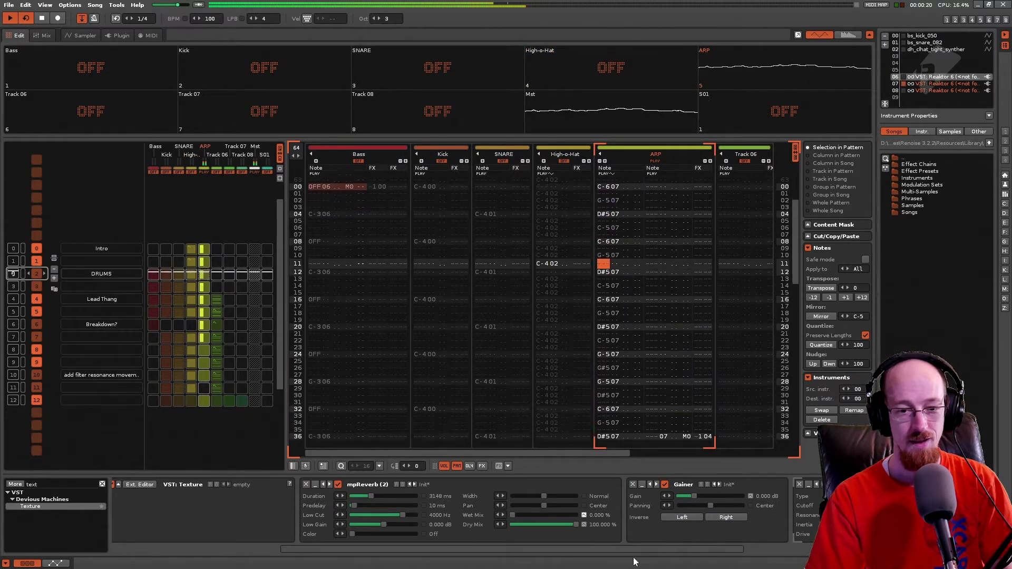
pyautogui.moveTo(635, 548); pyautogui.dragTo(733, 544)
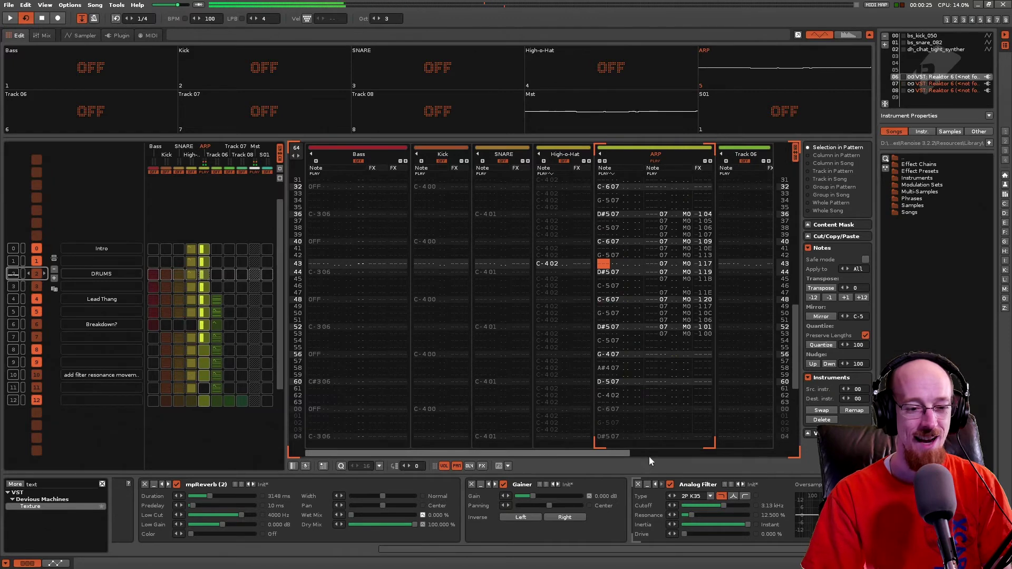
pyautogui.moveTo(544, 549); pyautogui.dragTo(285, 551)
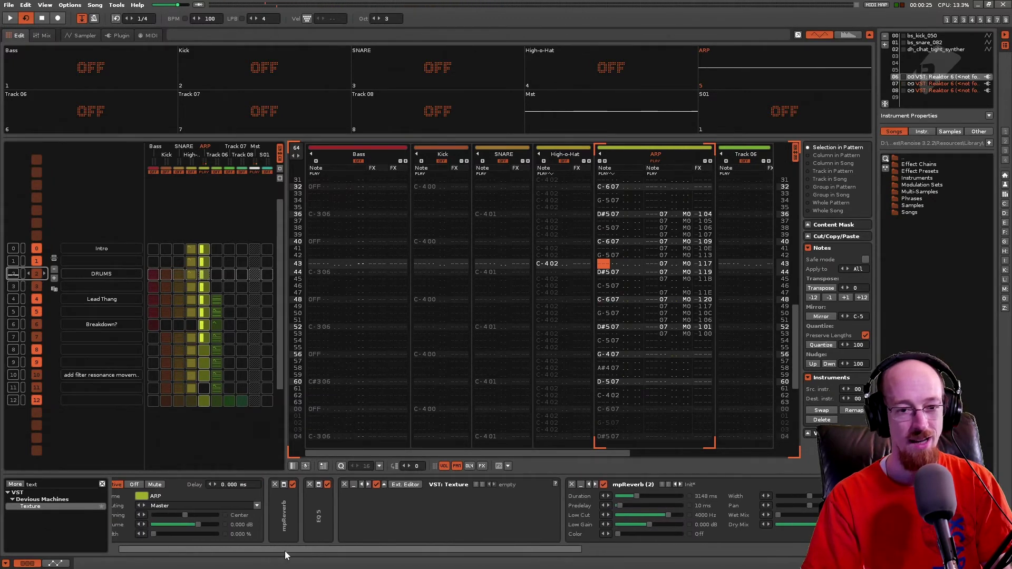
pyautogui.click(376, 485)
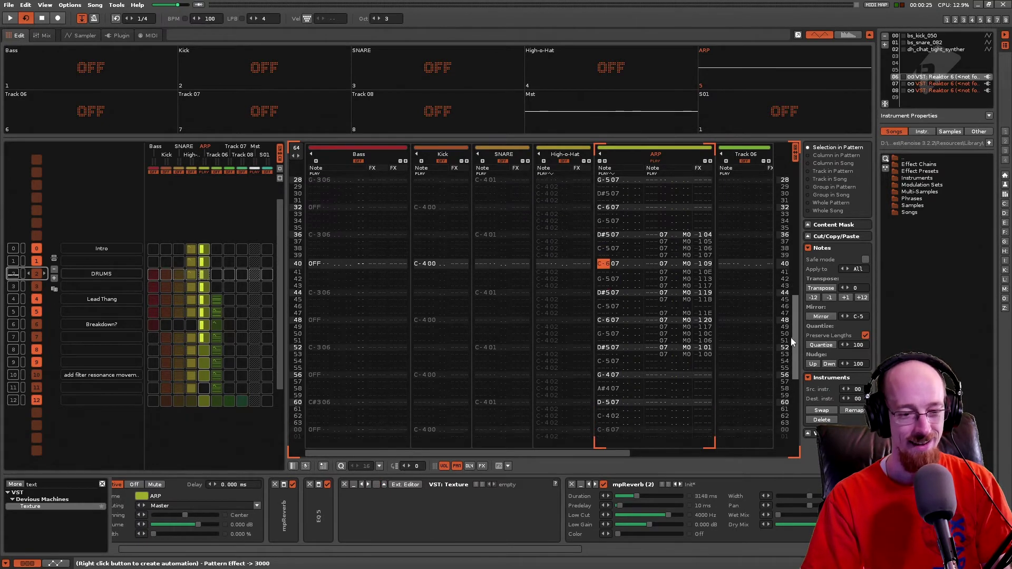
pyautogui.click(405, 485)
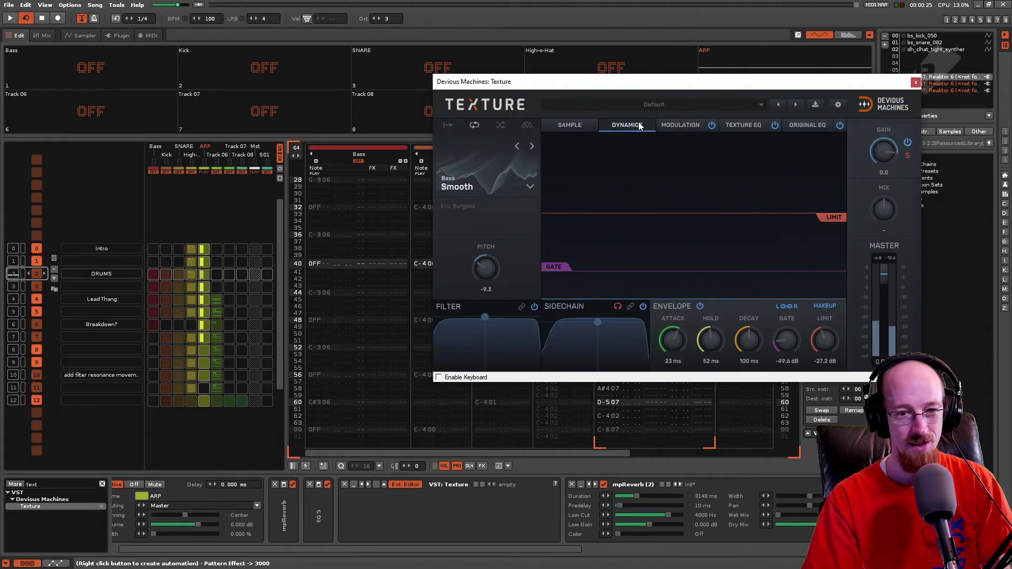
# Move the Texture window aside, start playback, and re-enable the ARP track's Texture effect.
pyautogui.moveTo(645, 89); pyautogui.dragTo(562, 103)
pyautogui.press('space')
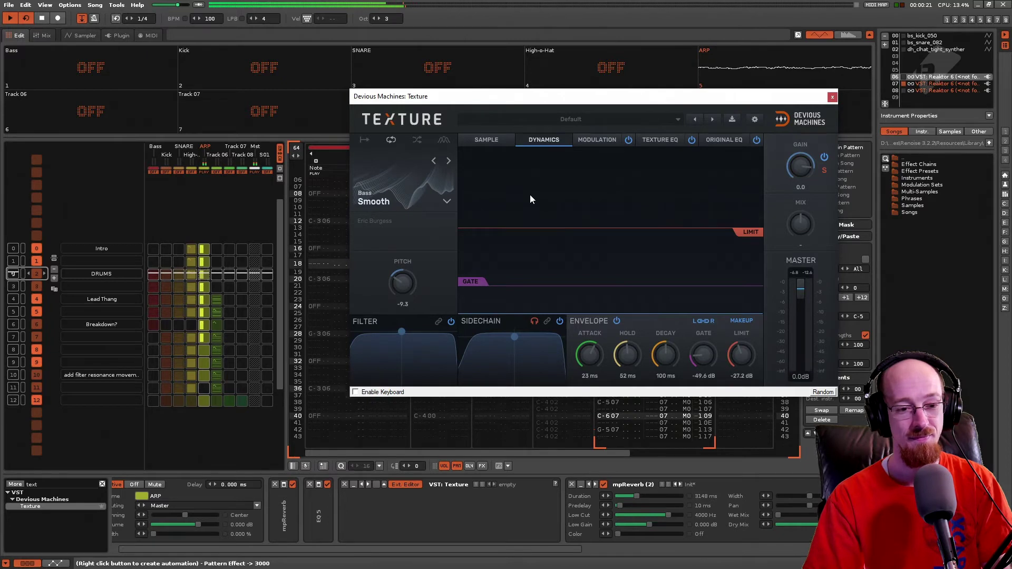
pyautogui.click(377, 486)
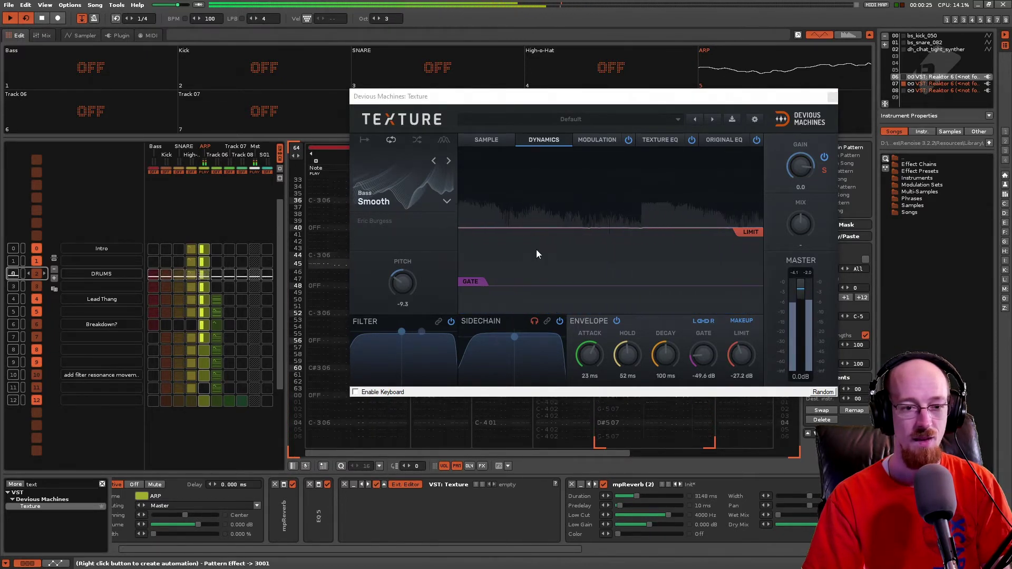
# Browse the Texture preset list without changing presets, close the plugin window, and show automation.
pyautogui.click(408, 184)
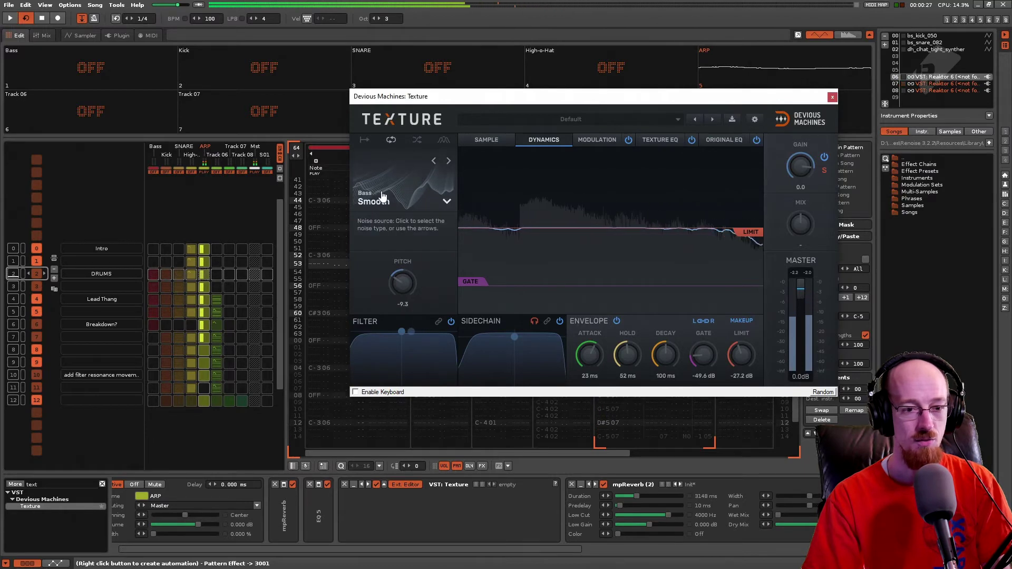
pyautogui.click(678, 119)
pyautogui.click(607, 112)
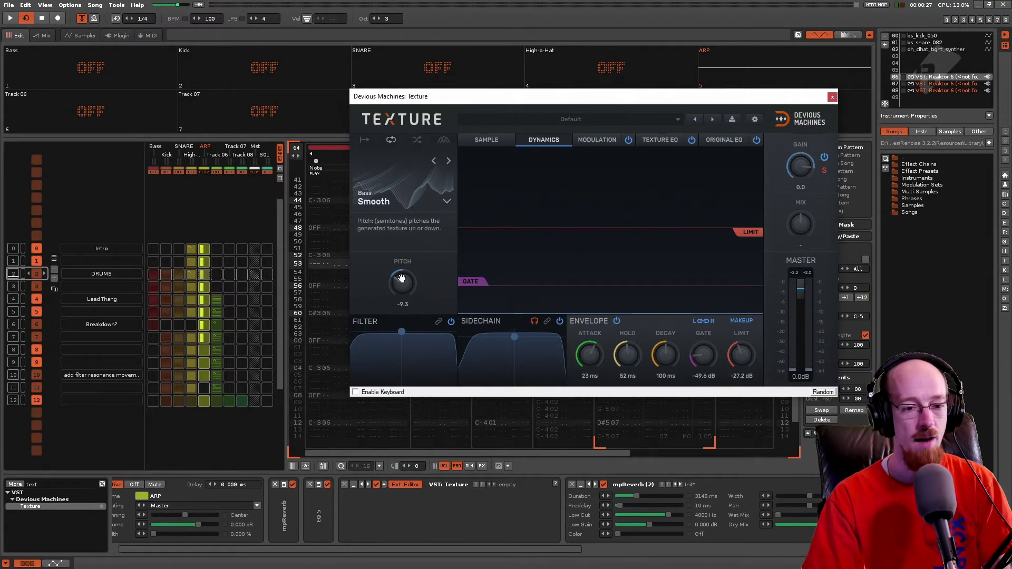
pyautogui.click(833, 97)
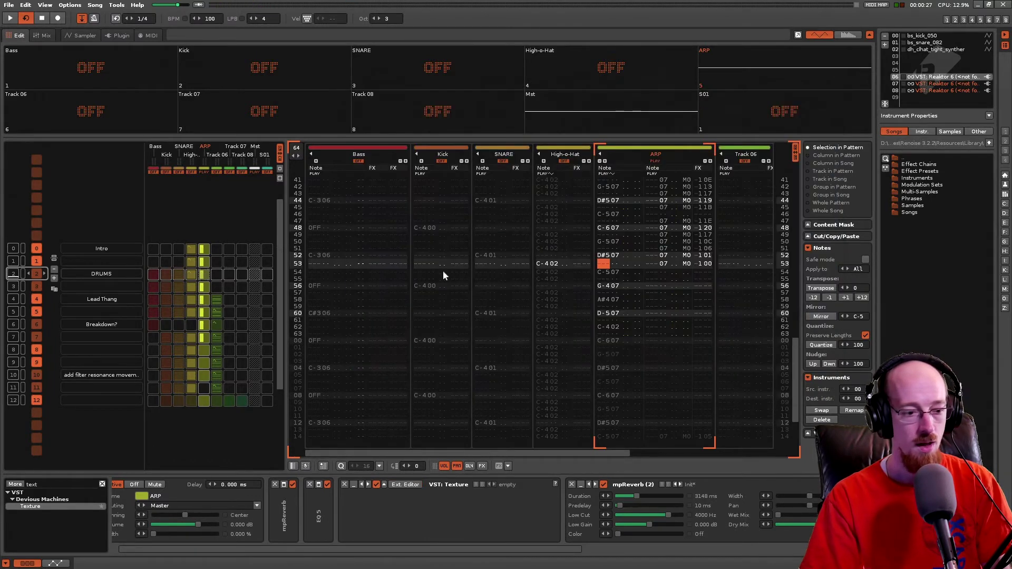
pyautogui.click(62, 563)
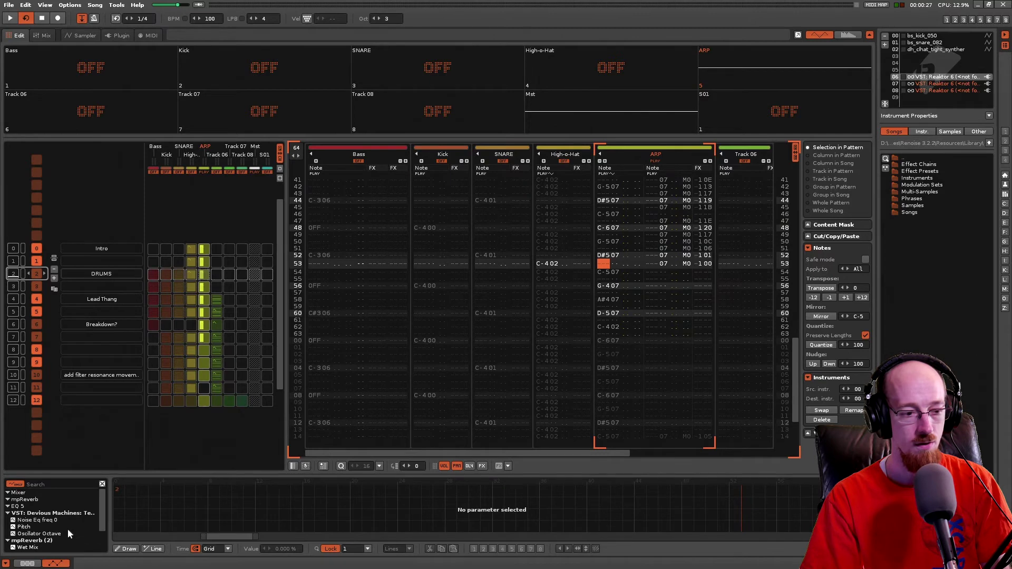
# View the Texture Pitch envelope, play from the Intro section, then return to the DSP chain.
pyautogui.click(24, 527)
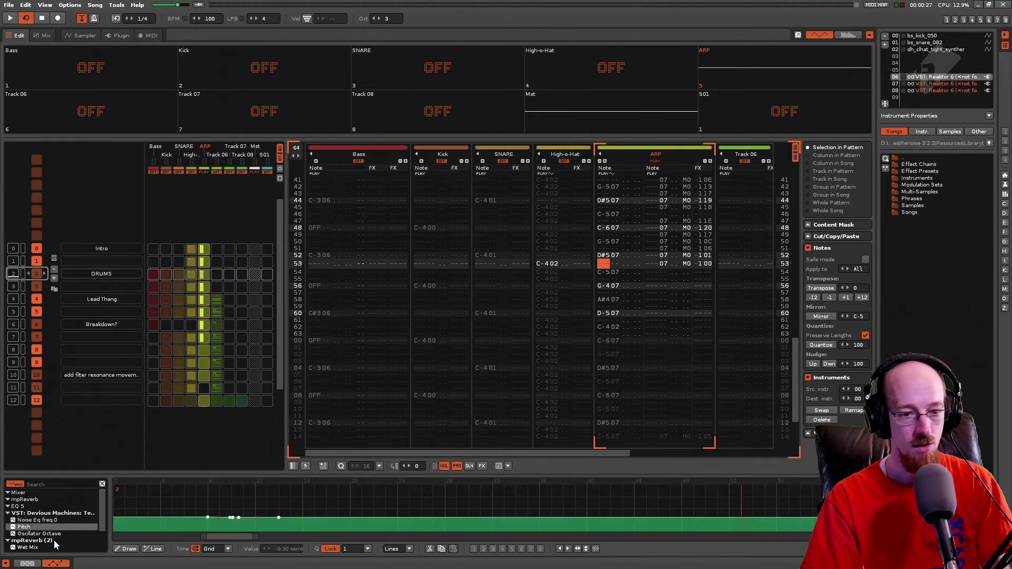
pyautogui.scroll(-3, 467, 495)
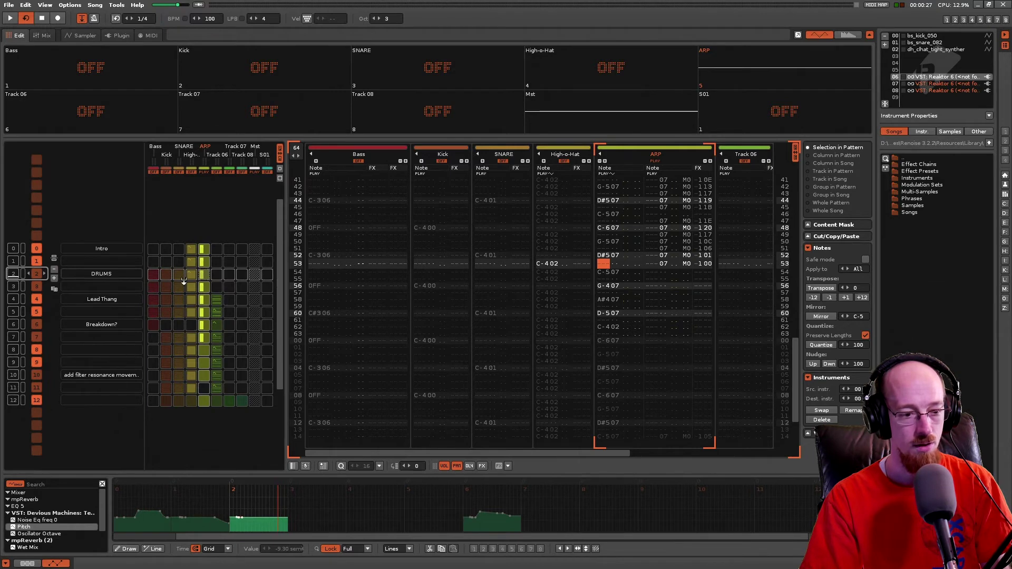
pyautogui.click(135, 507)
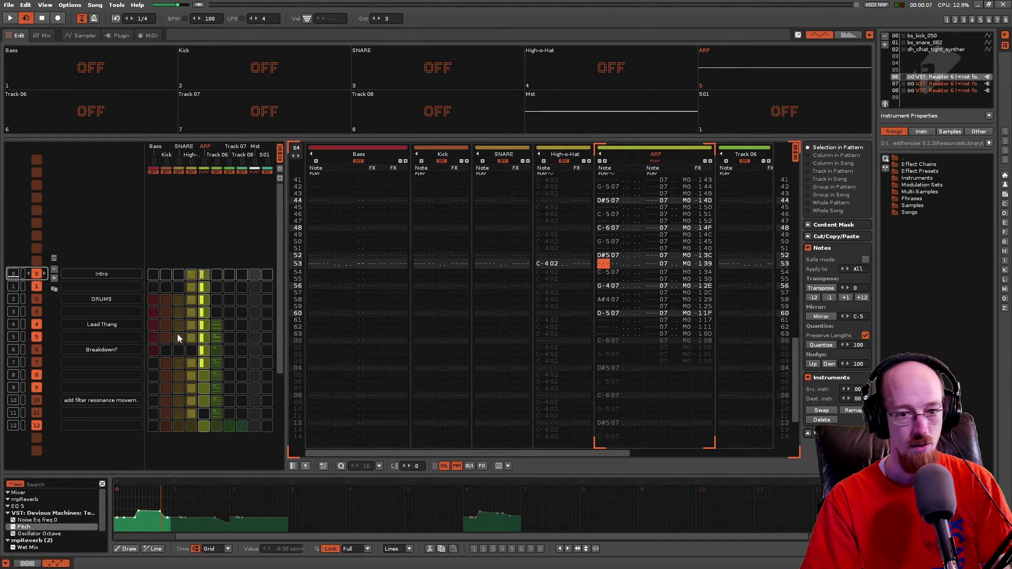
pyautogui.press('space')
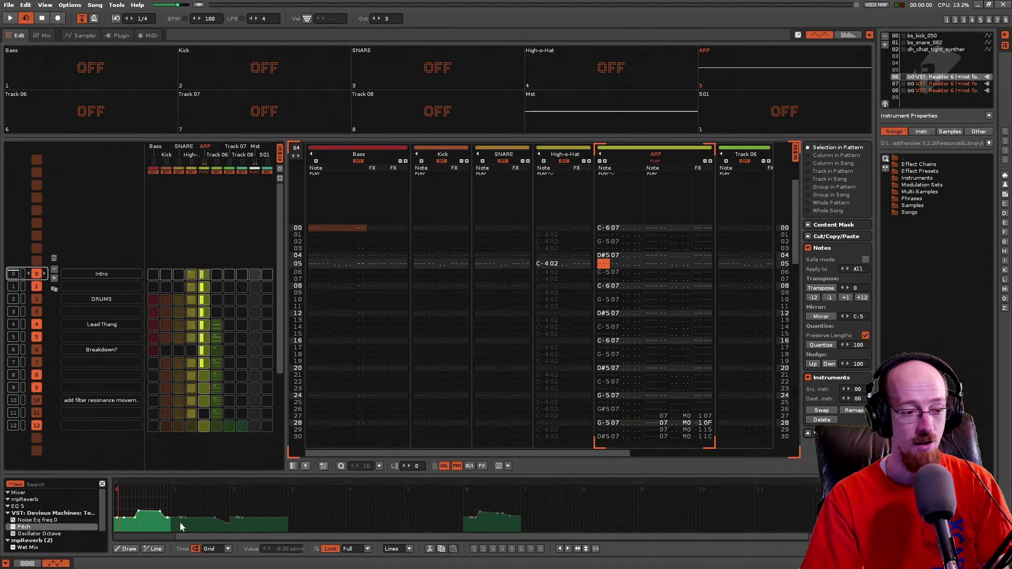
pyautogui.click(30, 563)
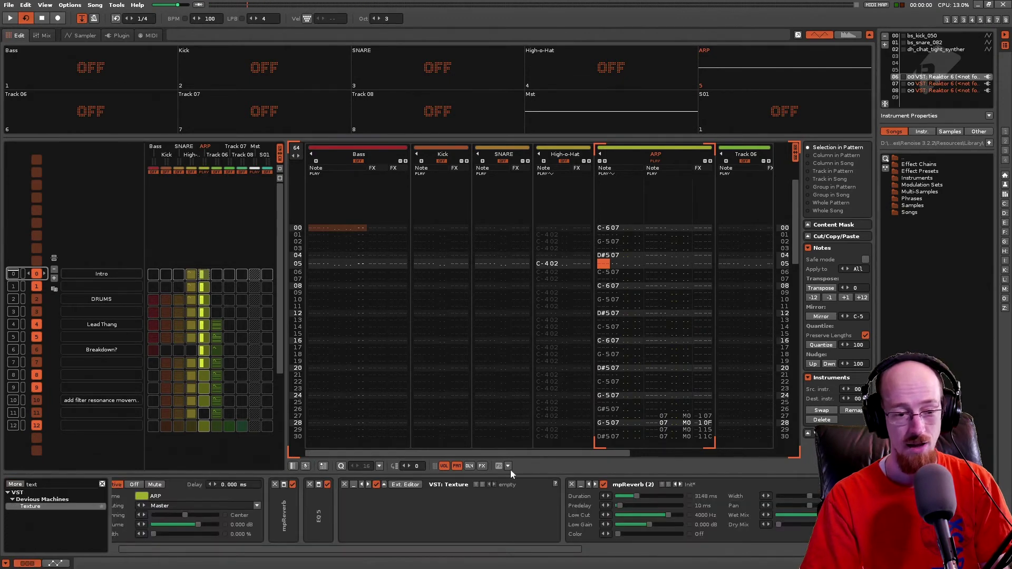
pyautogui.click(406, 485)
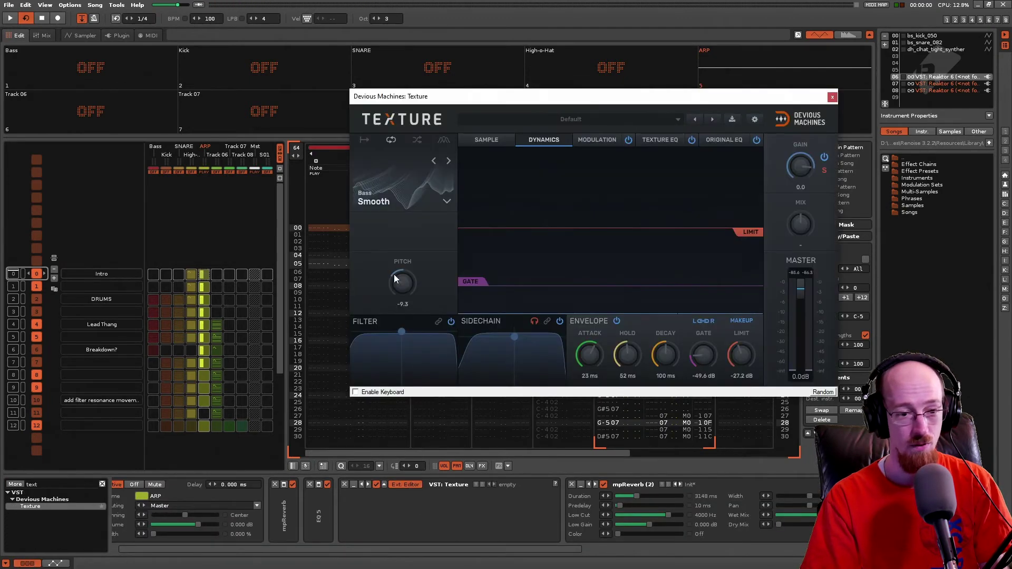
pyautogui.press('space')
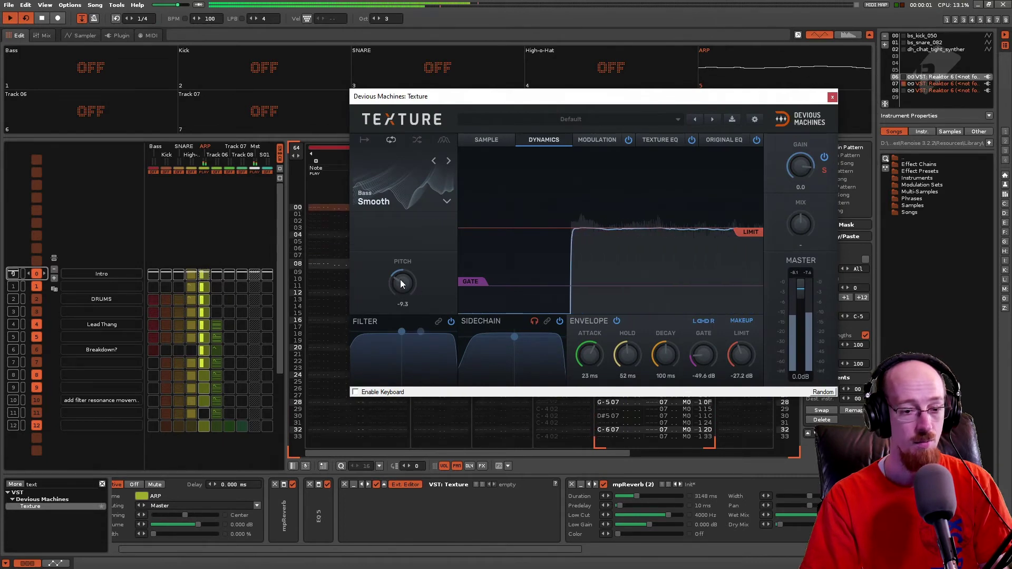
pyautogui.scroll(3, 403, 296)
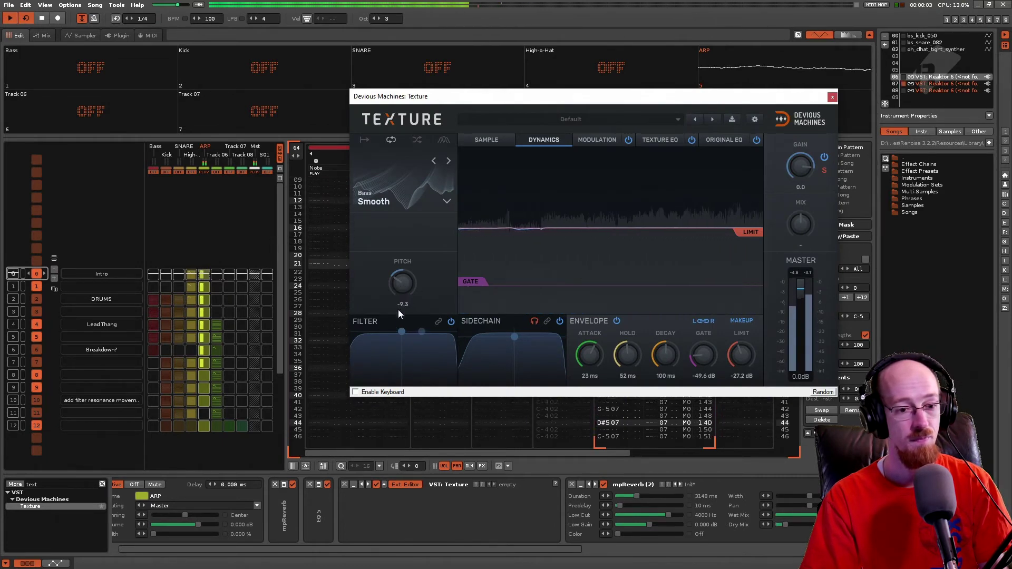
pyautogui.scroll(5, 402, 302)
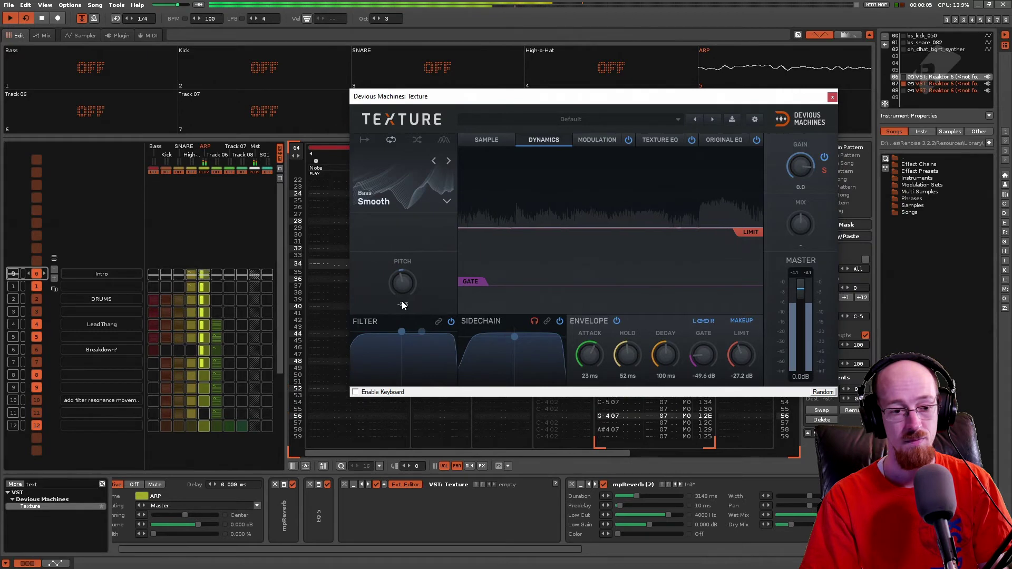
pyautogui.scroll(-1, 422, 303)
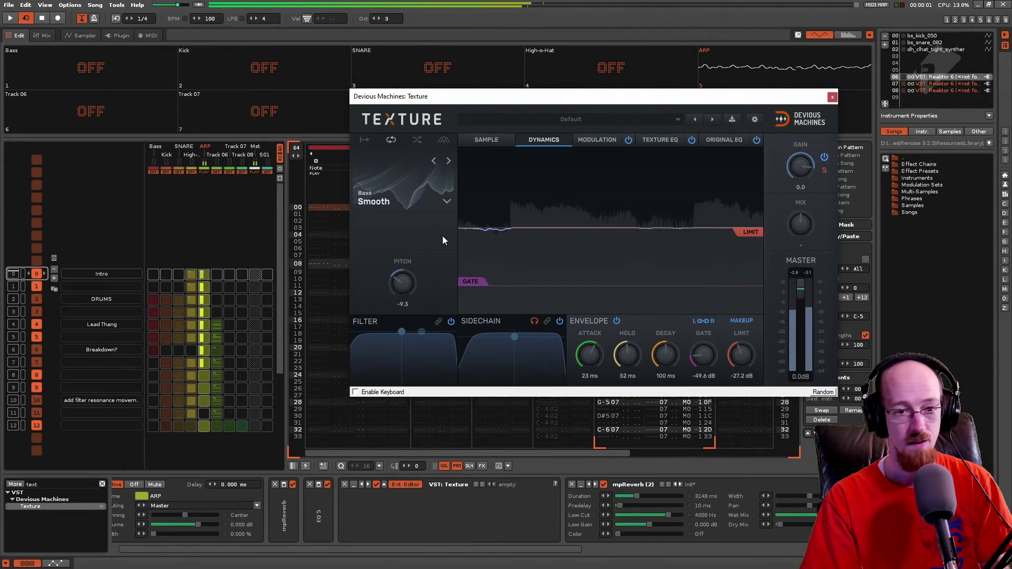
pyautogui.click(832, 97)
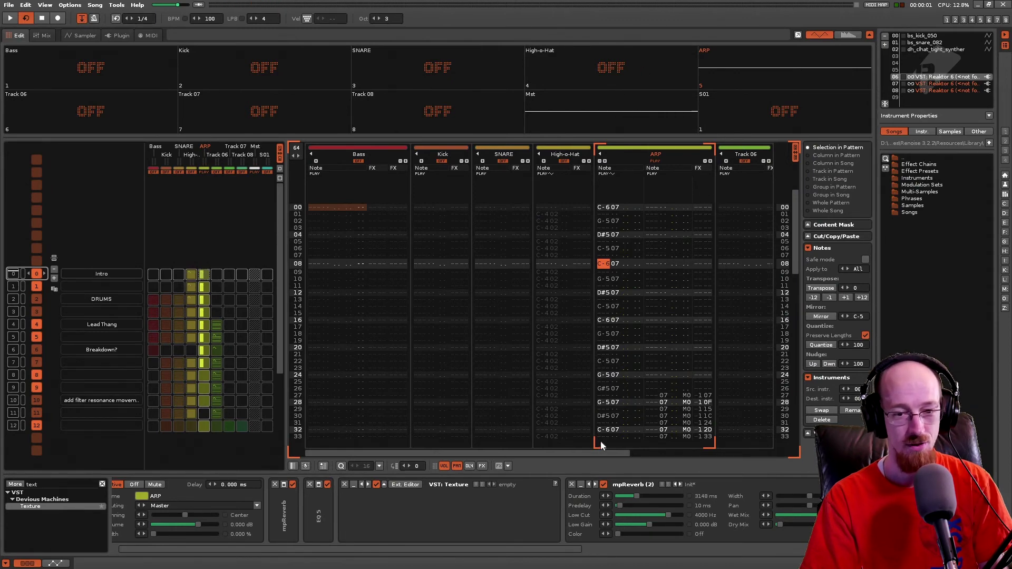
# Select Track 06 and start playback from the Lead Thang section.
pyautogui.moveTo(598, 455); pyautogui.dragTo(751, 425)
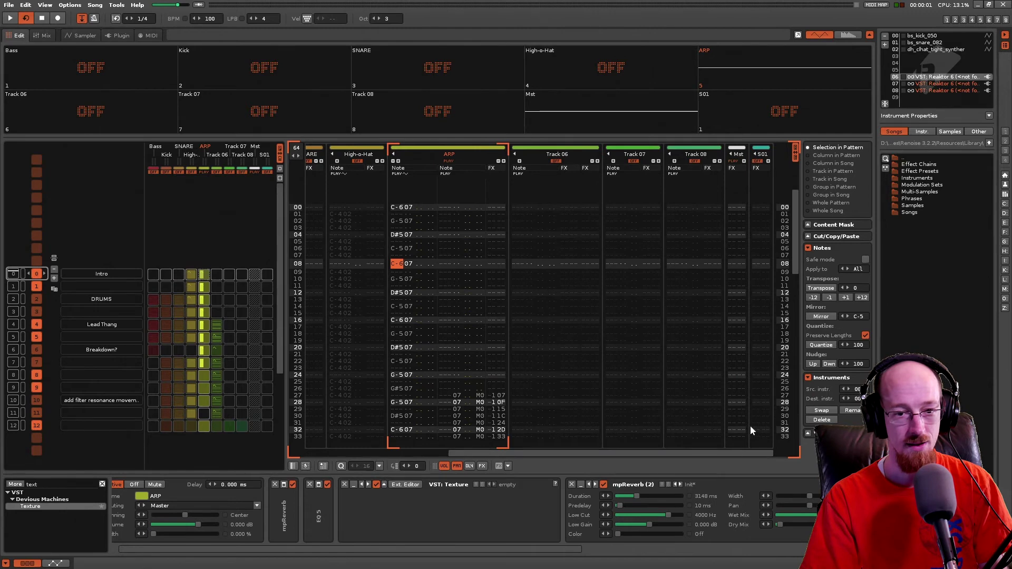
pyautogui.click(563, 168)
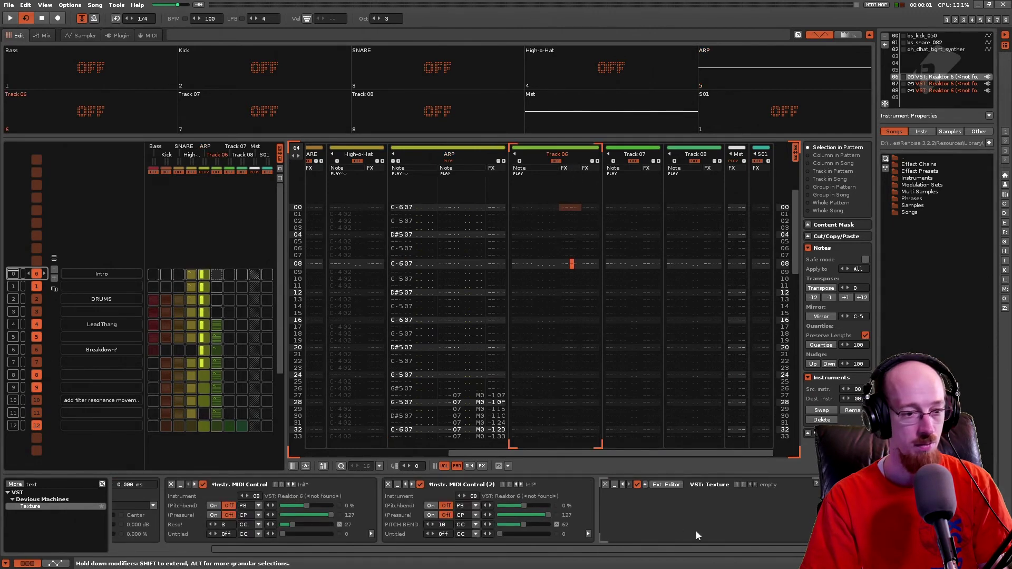
pyautogui.click(228, 324)
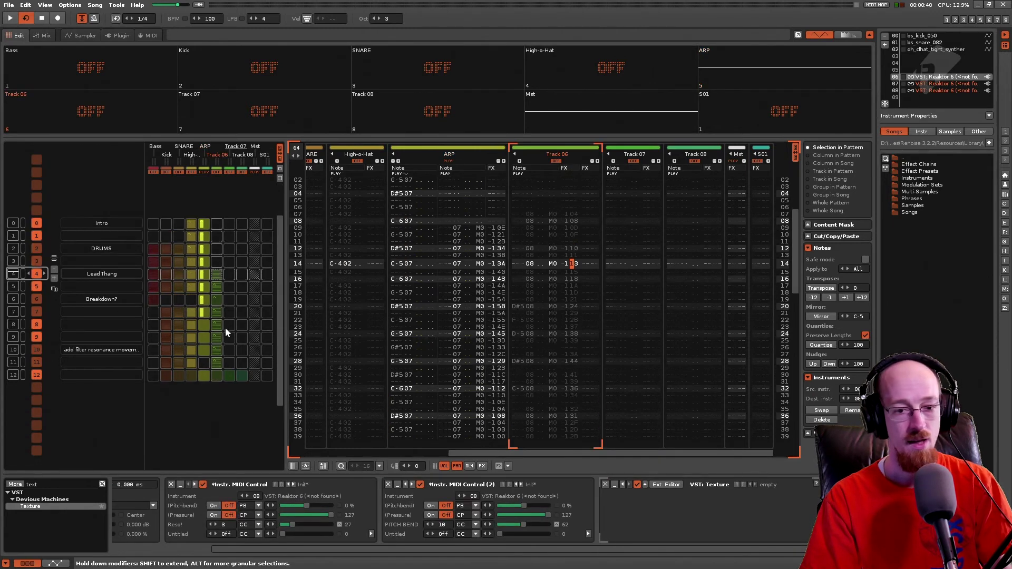
pyautogui.press('space')
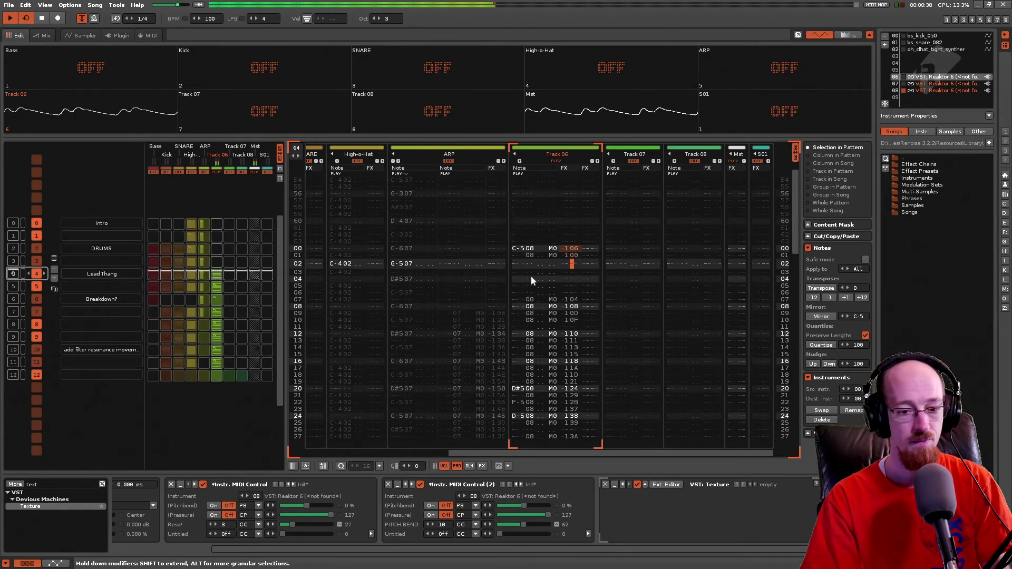
# Open Track 06's Texture editor on the Electrical Fault preset and replay the section.
pyautogui.click(670, 483)
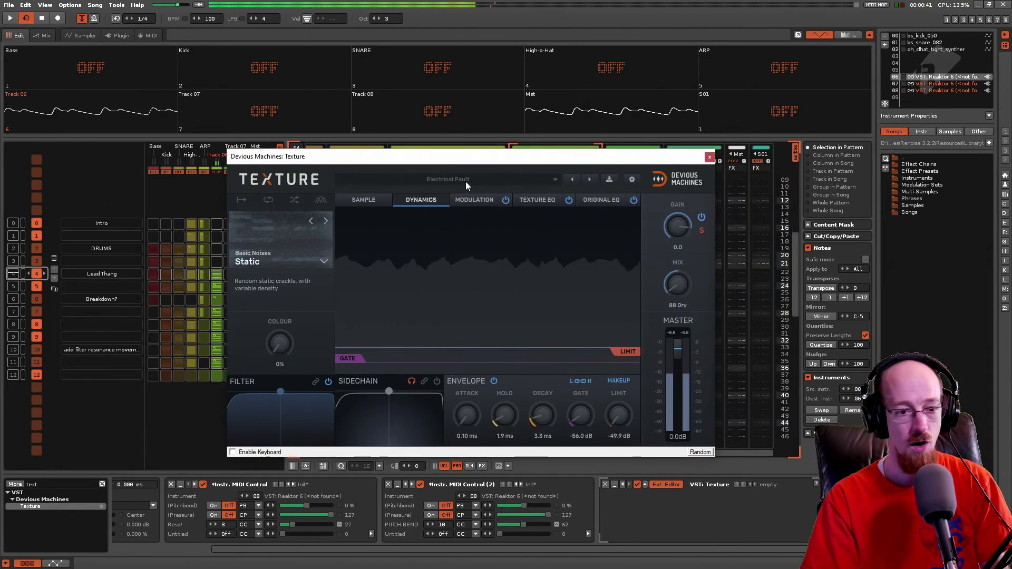
pyautogui.press('space')
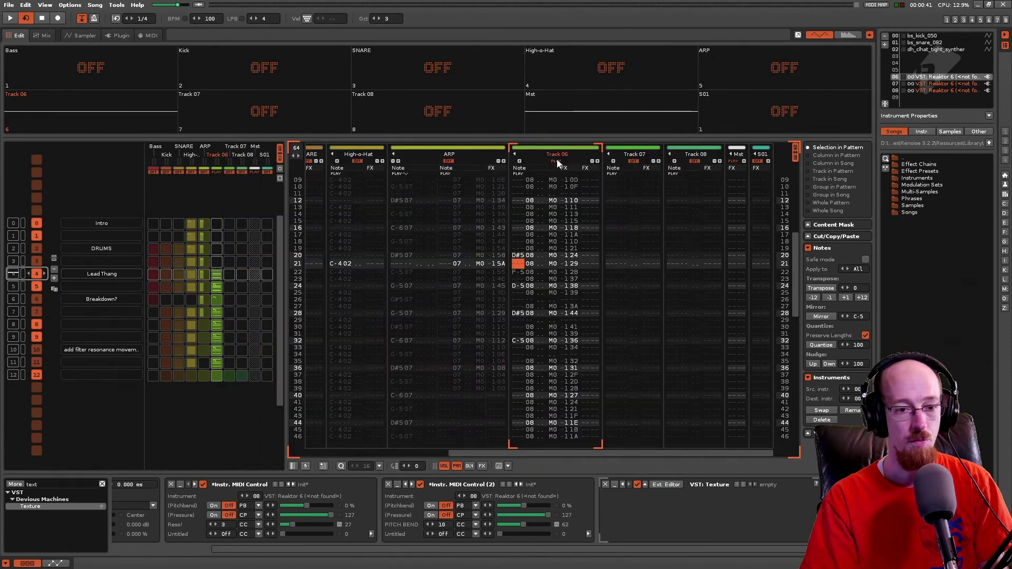
pyautogui.press('space')
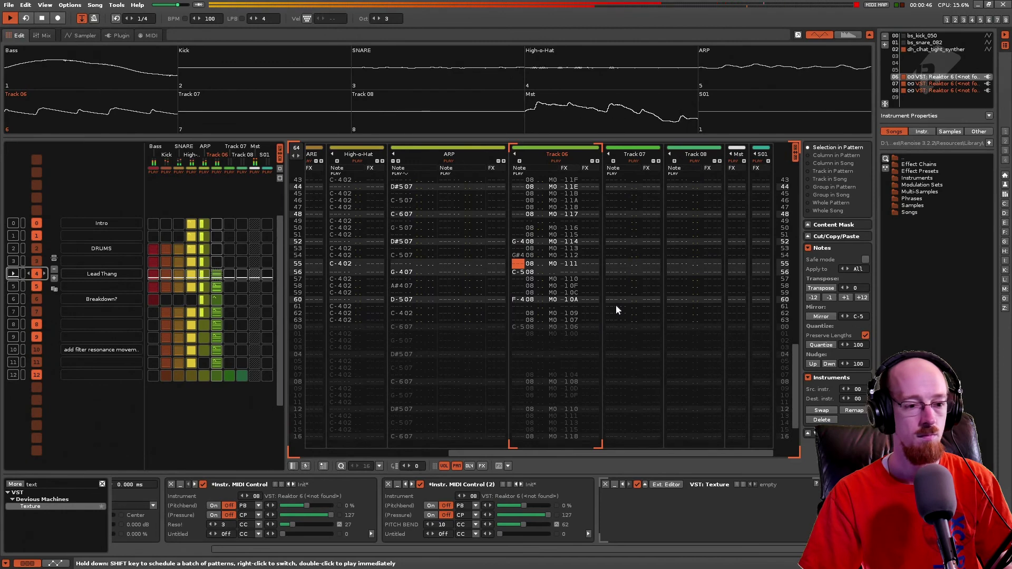
pyautogui.press('space')
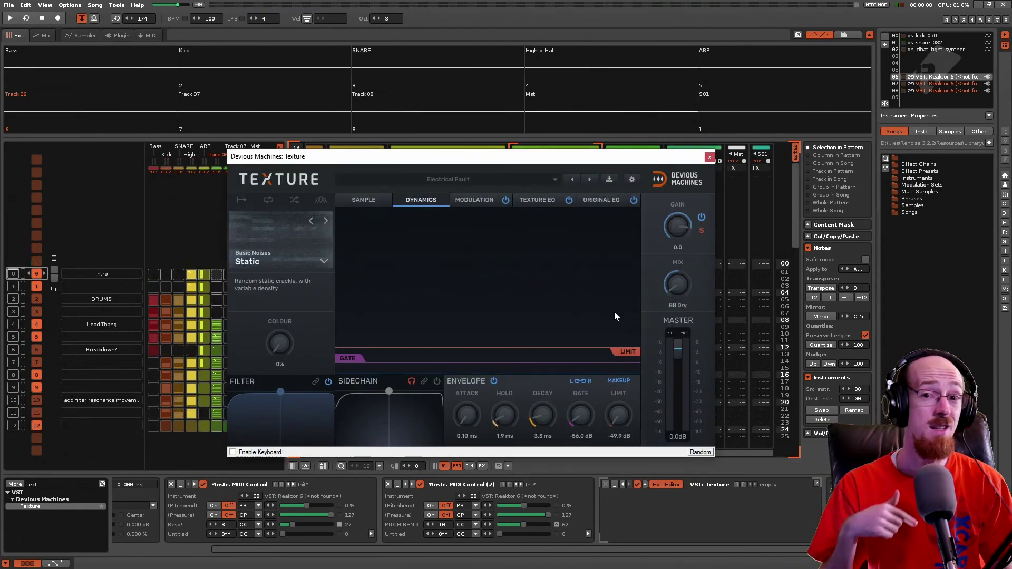